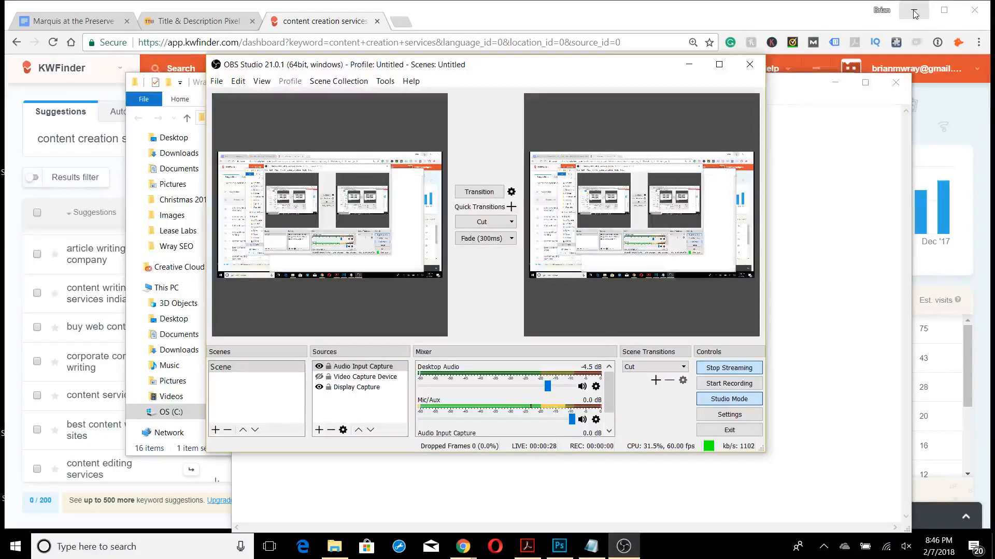
- Minimize the KWFinder browser window and bring up the YouTube Live Dashboard browser window maximized
click(914, 12)
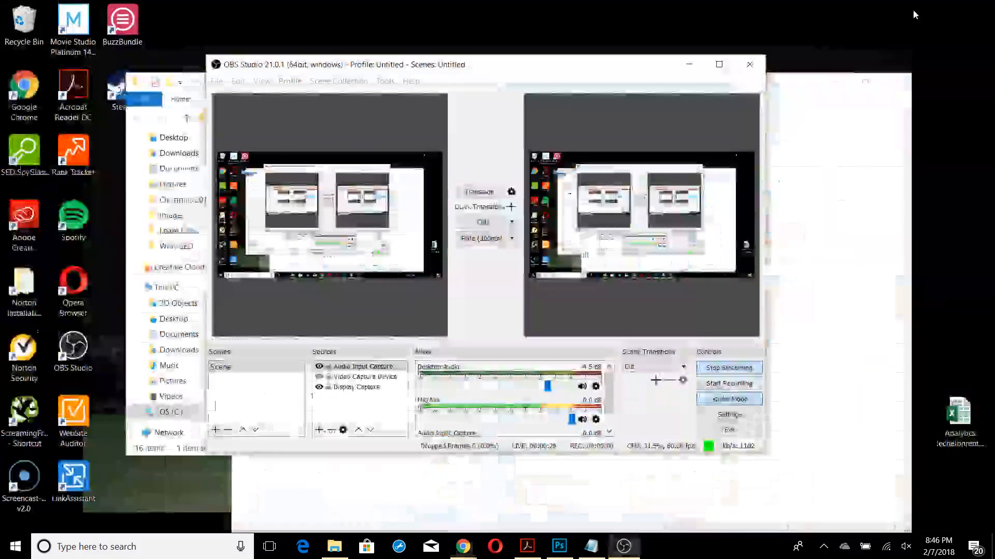
click(461, 549)
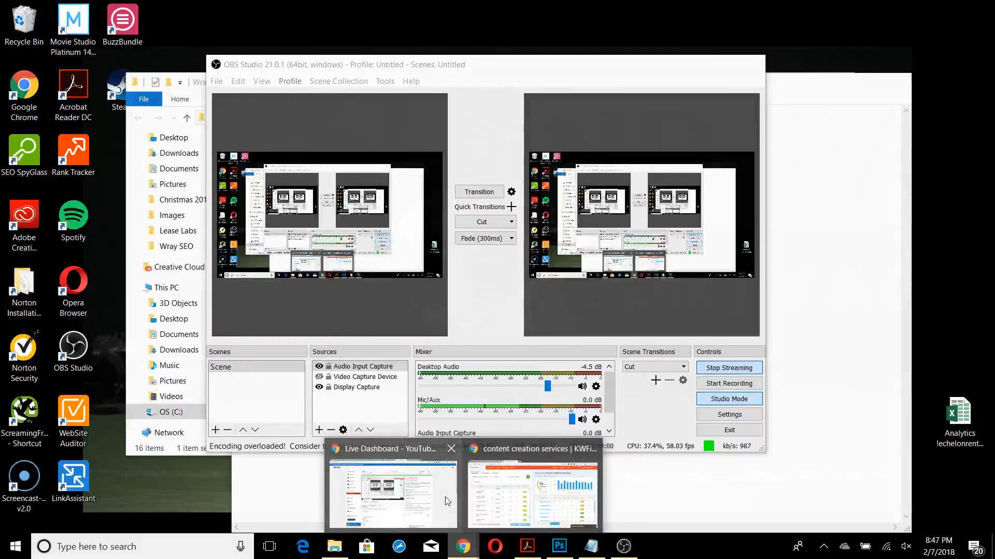
mouse_move(446, 496)
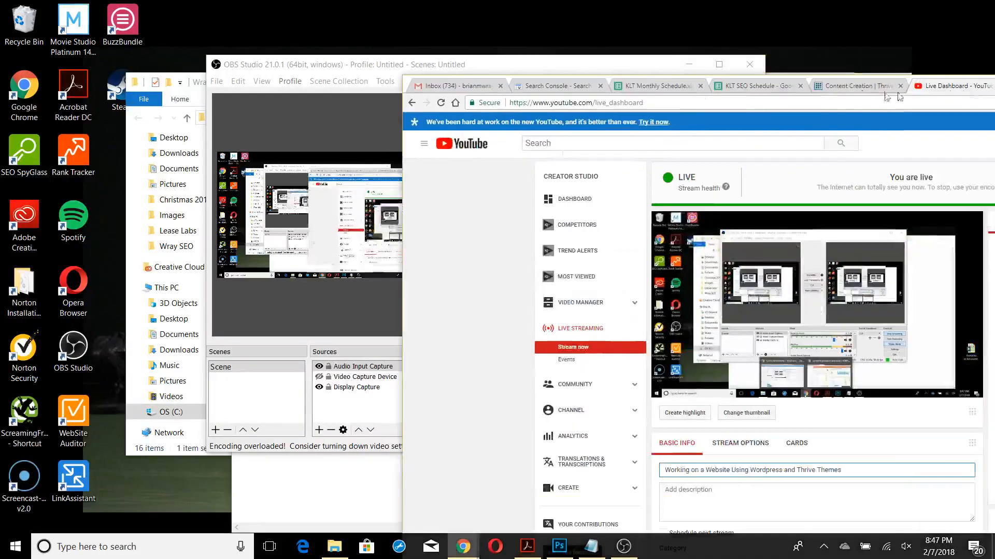
drag(994, 84, 649, 0)
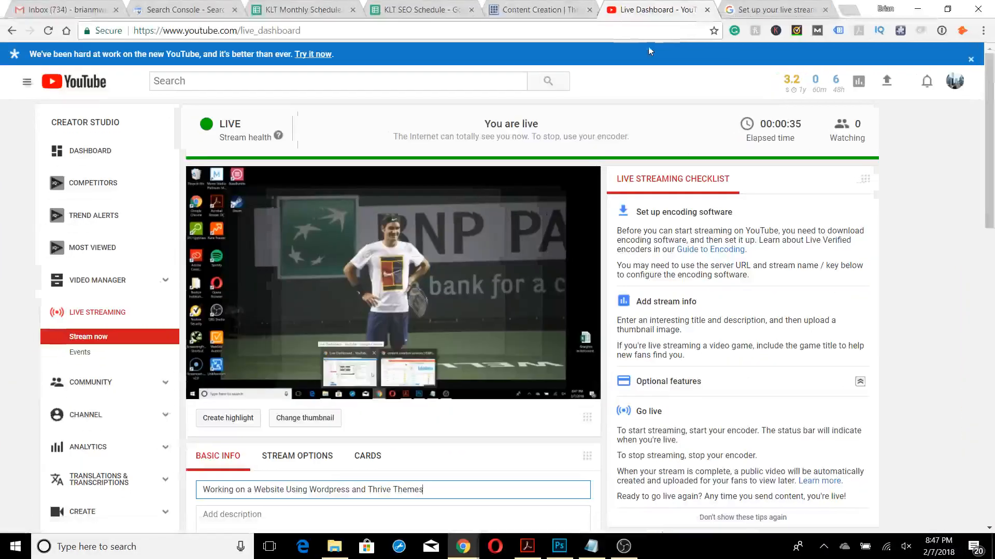
- Show the Content Creation page in Thrive Architect and move the OBS Studio window off this screen
click(623, 547)
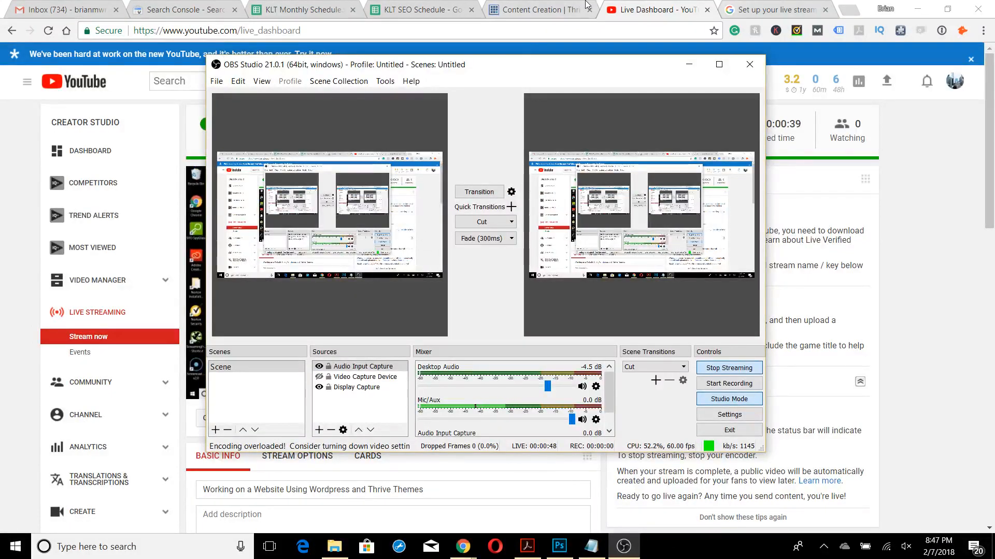
click(549, 4)
click(548, 6)
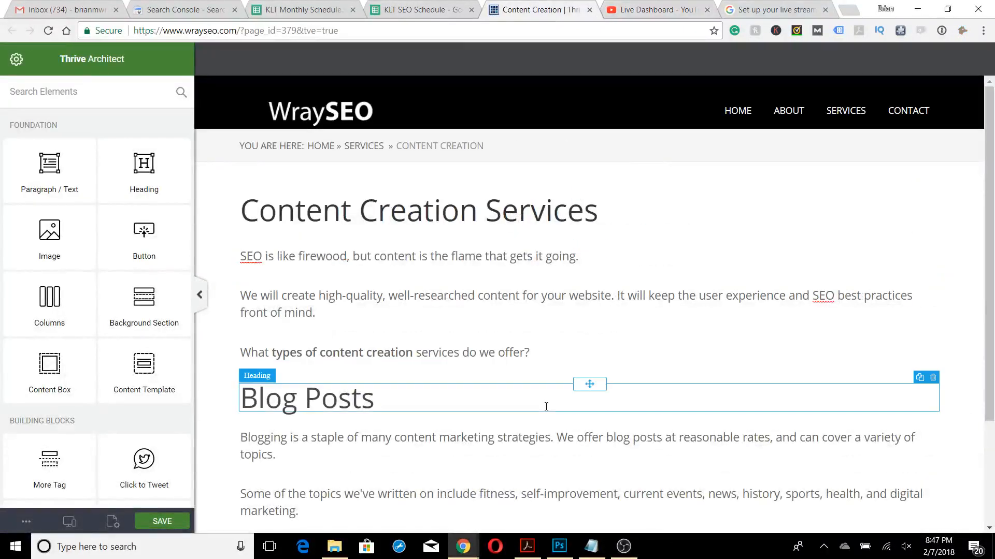
click(624, 546)
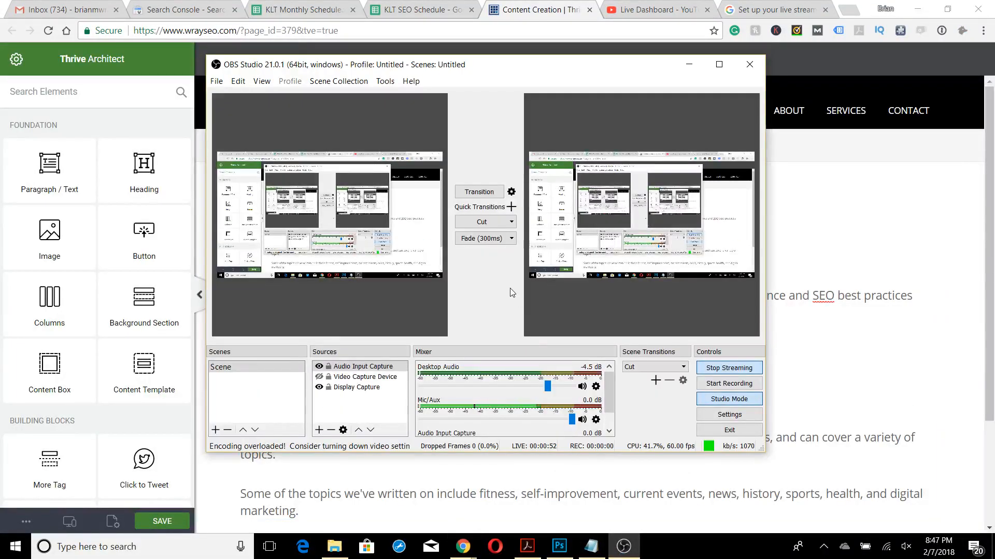
drag(469, 65, 994, 98)
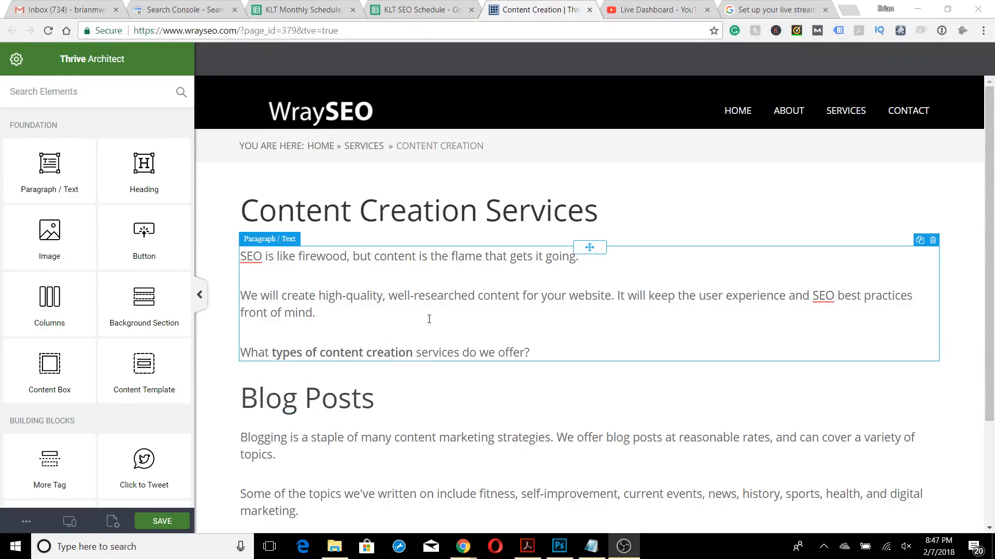
- Look over the Content Creation page and its Services submenu, and check the stream on the YouTube Live Dashboard
scroll(427, 317, down, 3)
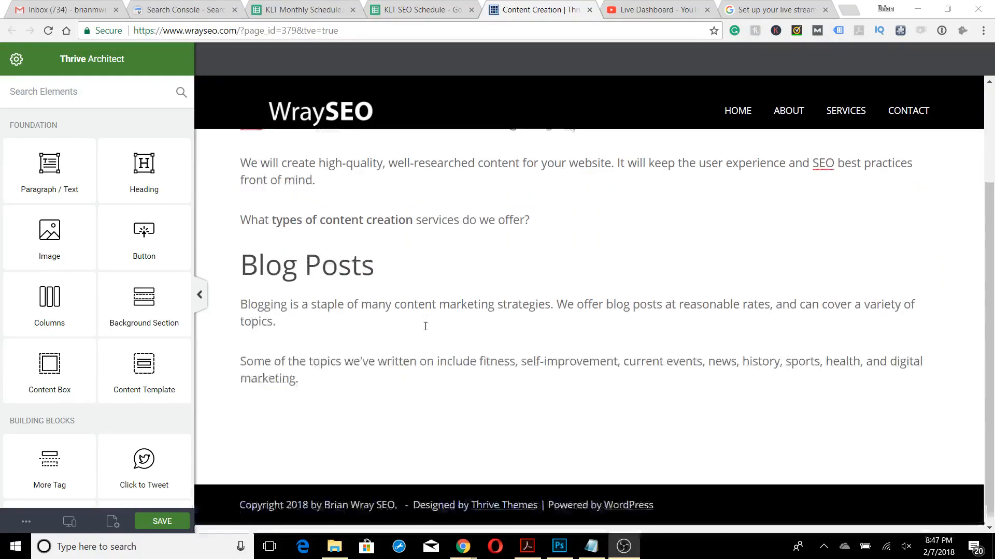
scroll(423, 327, up, 3)
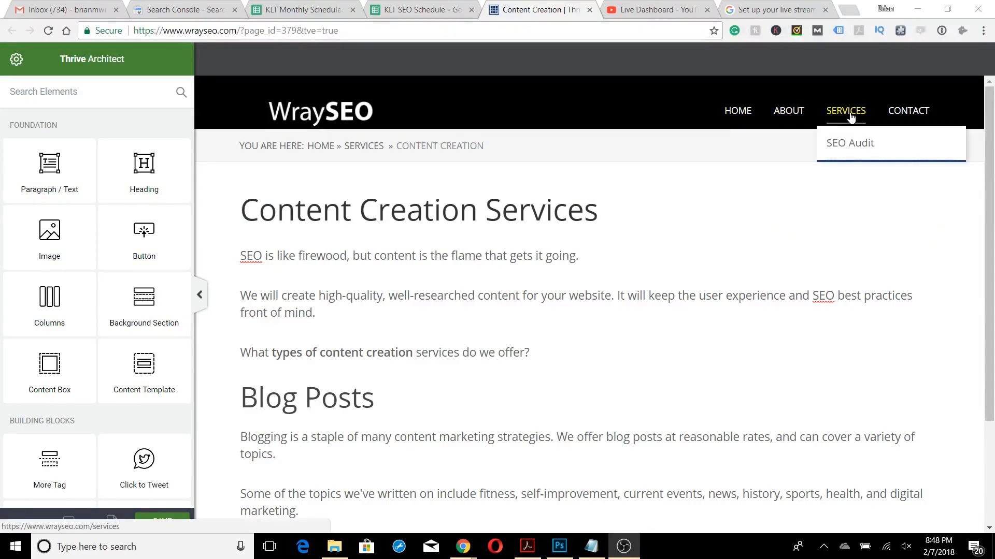
mouse_move(844, 106)
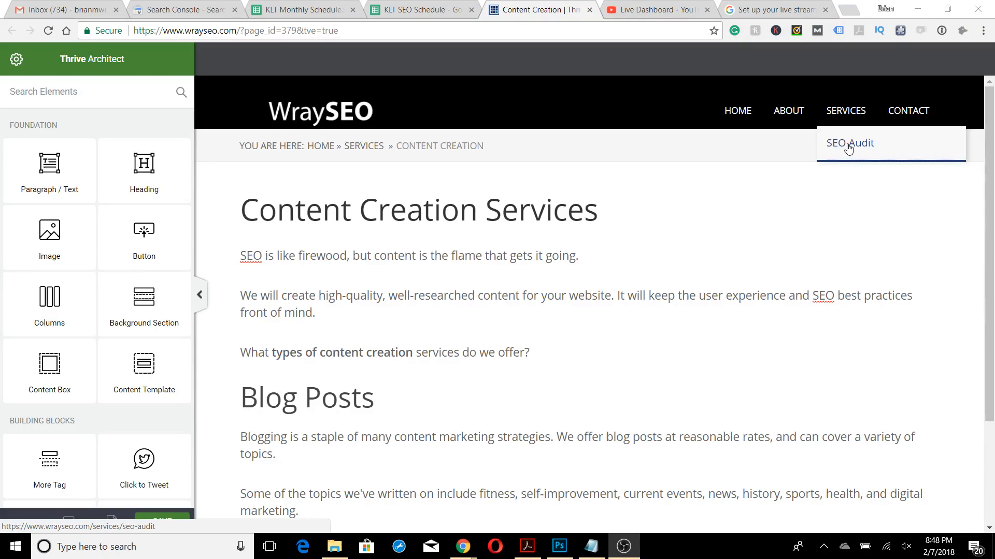
click(663, 4)
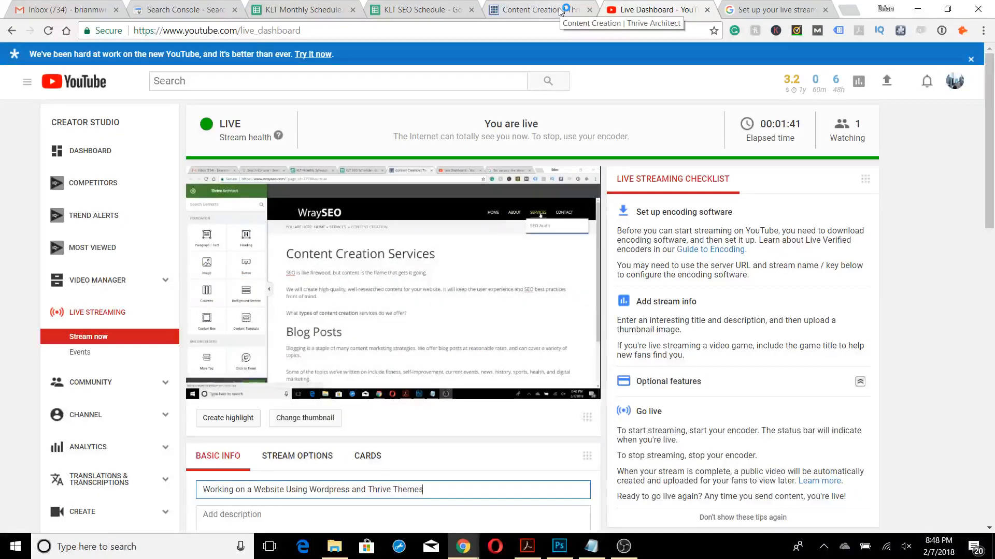
click(561, 11)
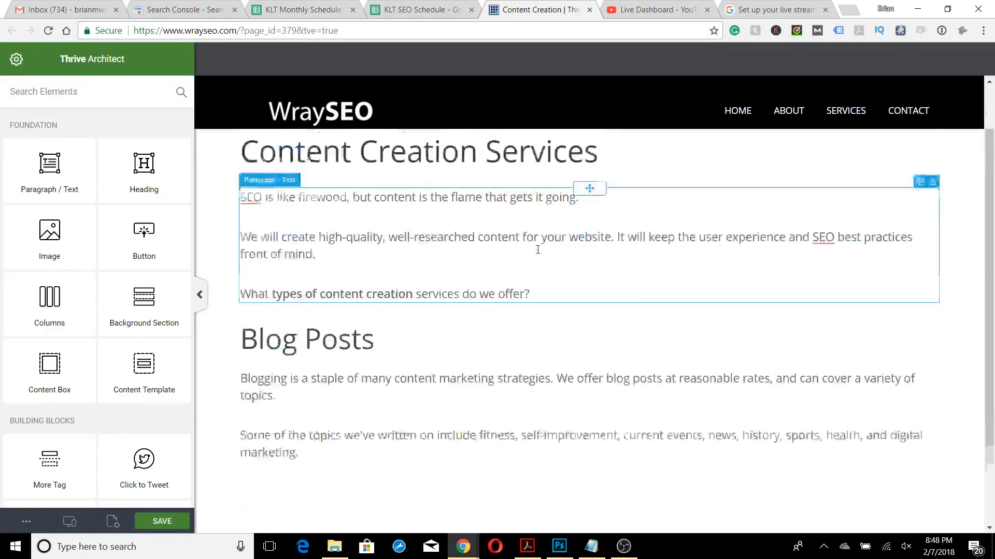
- Add a Heading element below the last Blog Posts paragraph on the Content Creation page
scroll(509, 356, down, 3)
click(387, 382)
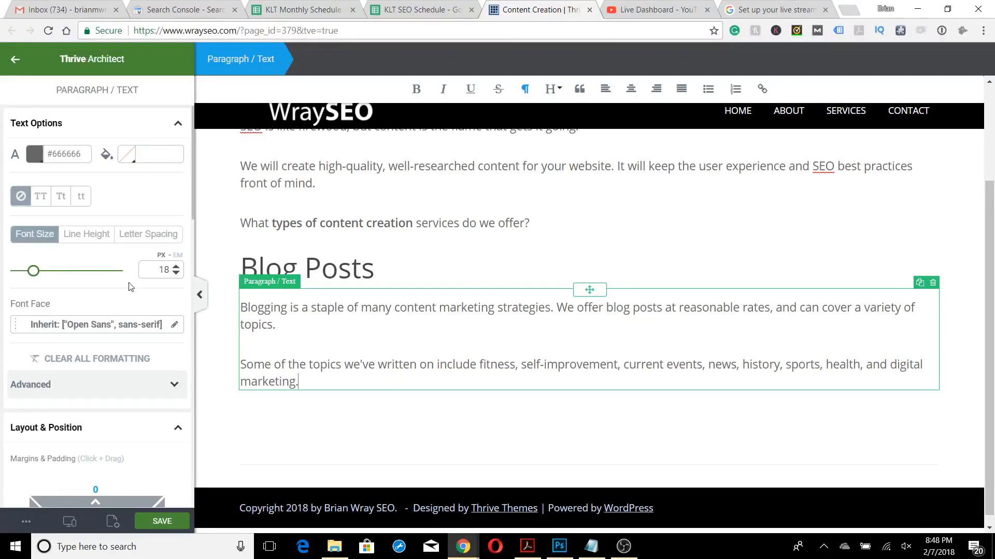
click(11, 59)
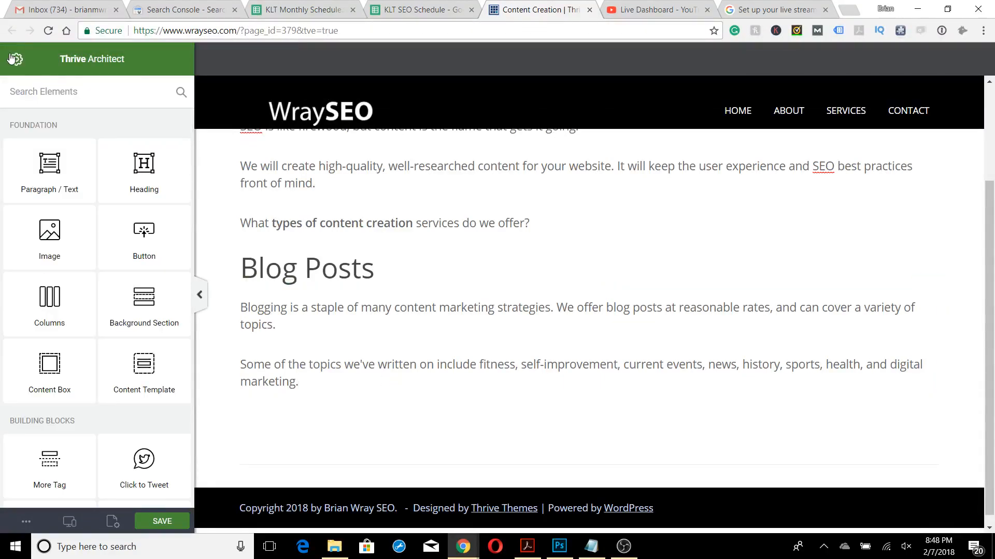
click(137, 164)
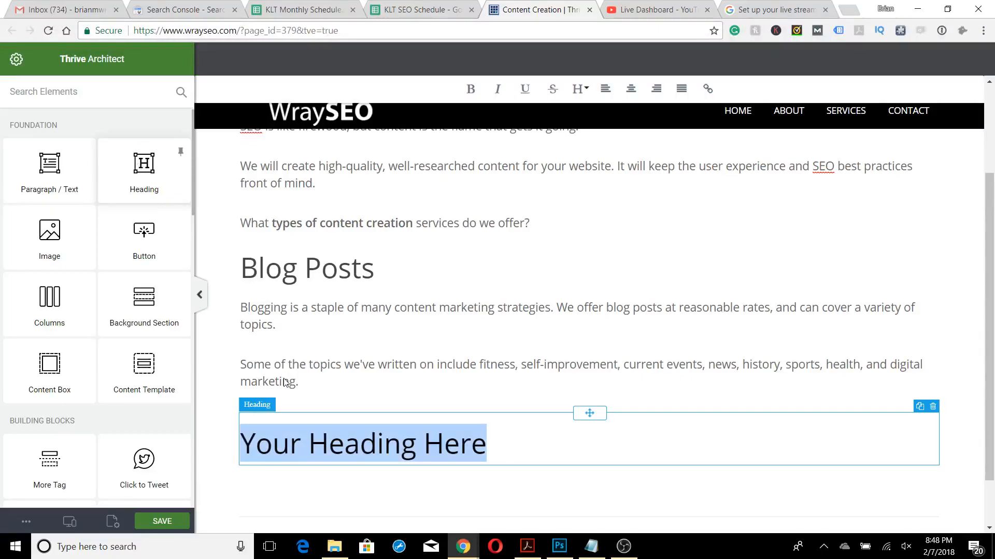
- Try the Heading 1 and Heading 2 levels on the new placeholder heading and set it to Heading 3
click(575, 93)
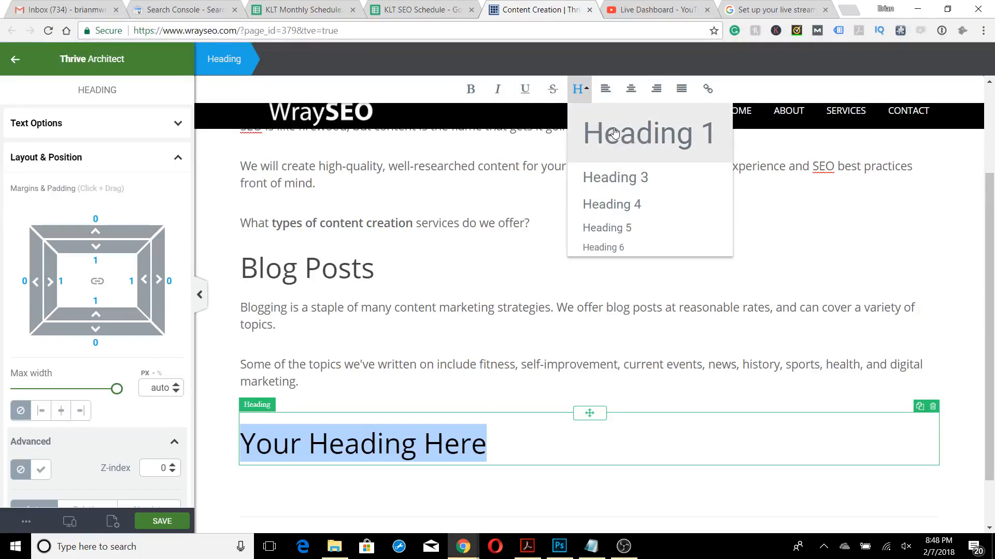
click(607, 133)
click(577, 89)
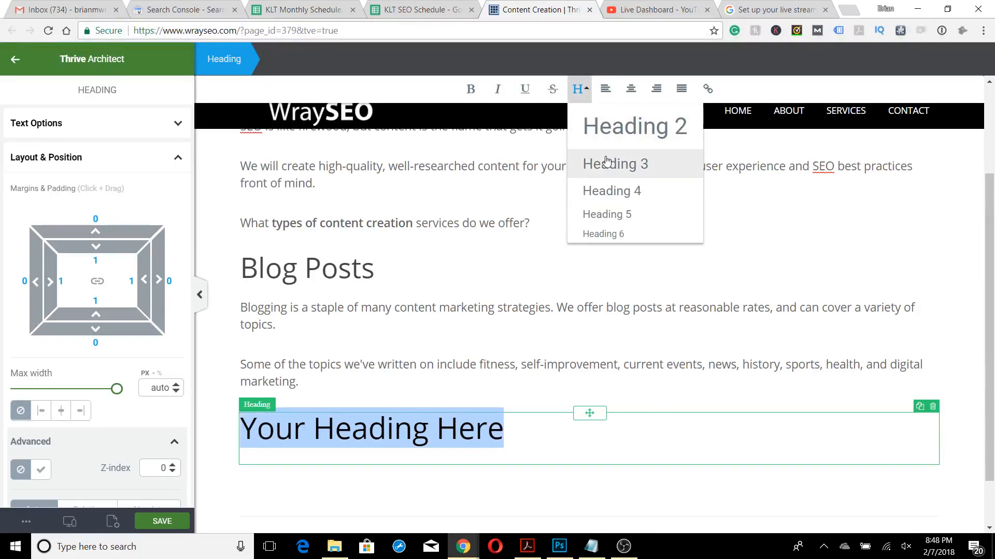
click(606, 129)
click(578, 90)
click(610, 174)
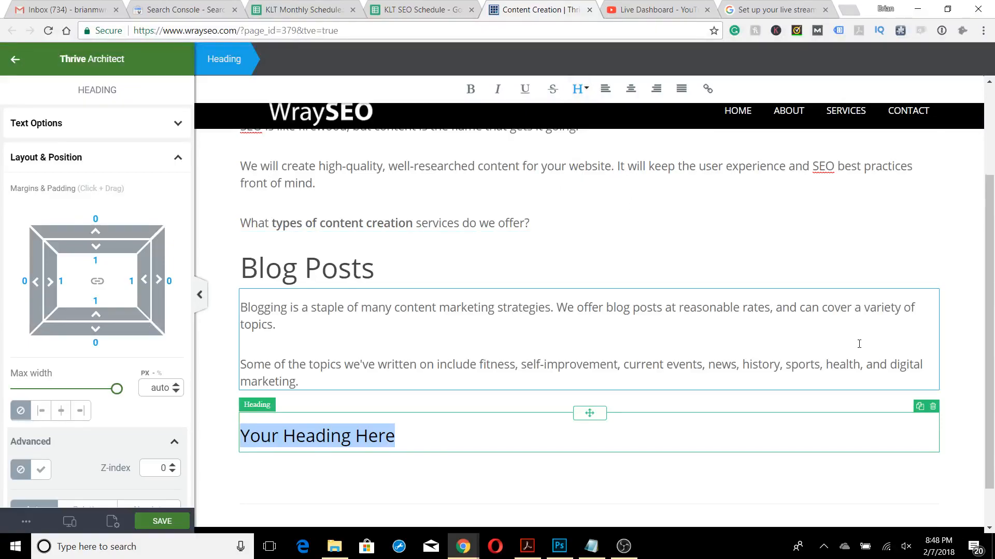
- Add a Paragraph / Text element directly beneath the placeholder heading
click(739, 449)
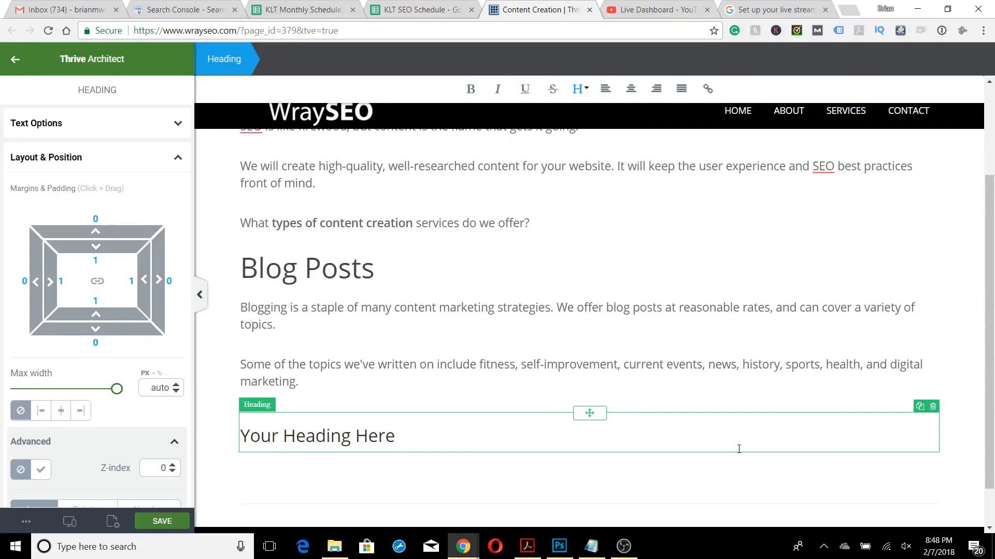
click(698, 490)
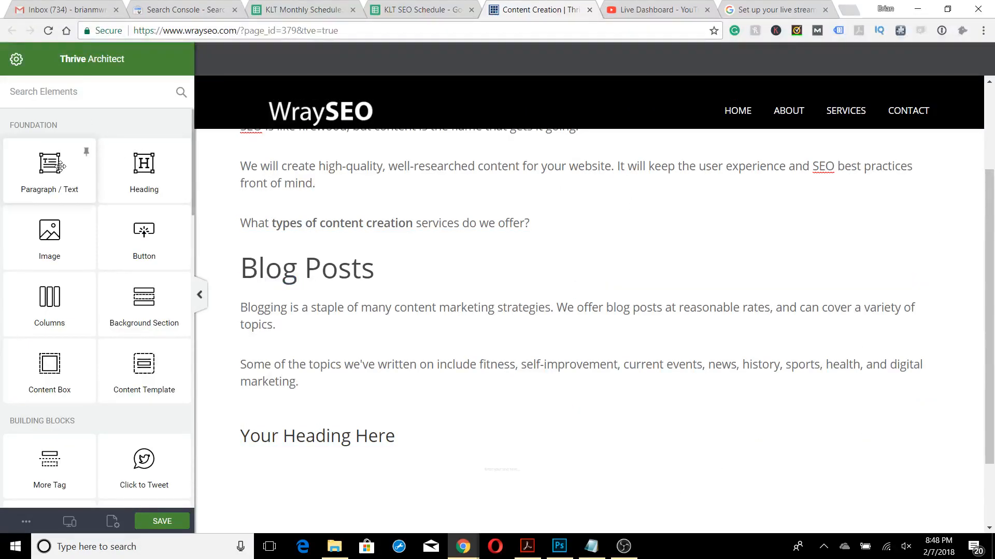
scroll(338, 438, down, 3)
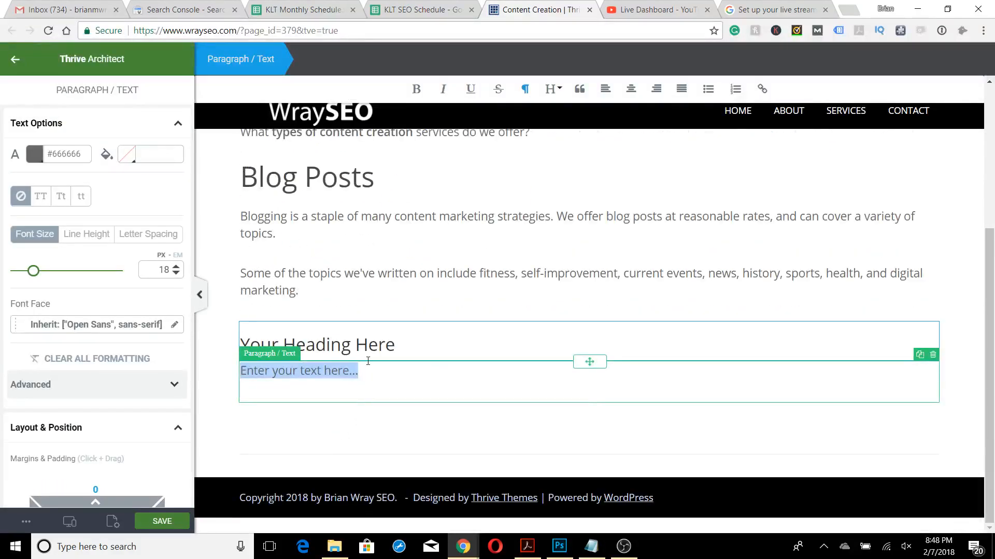
- Delete the placeholder paragraph and the placeholder heading from the page
click(932, 357)
click(932, 358)
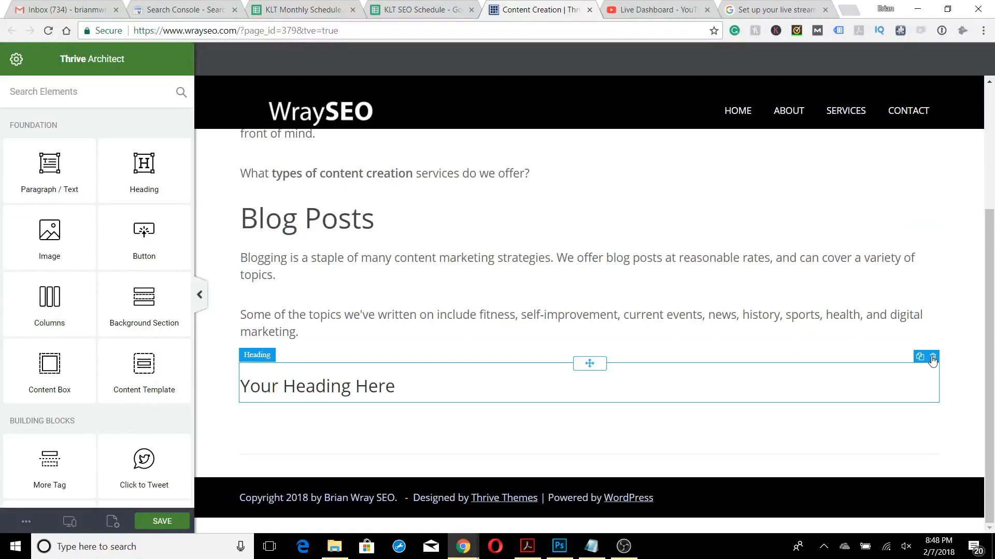
click(933, 357)
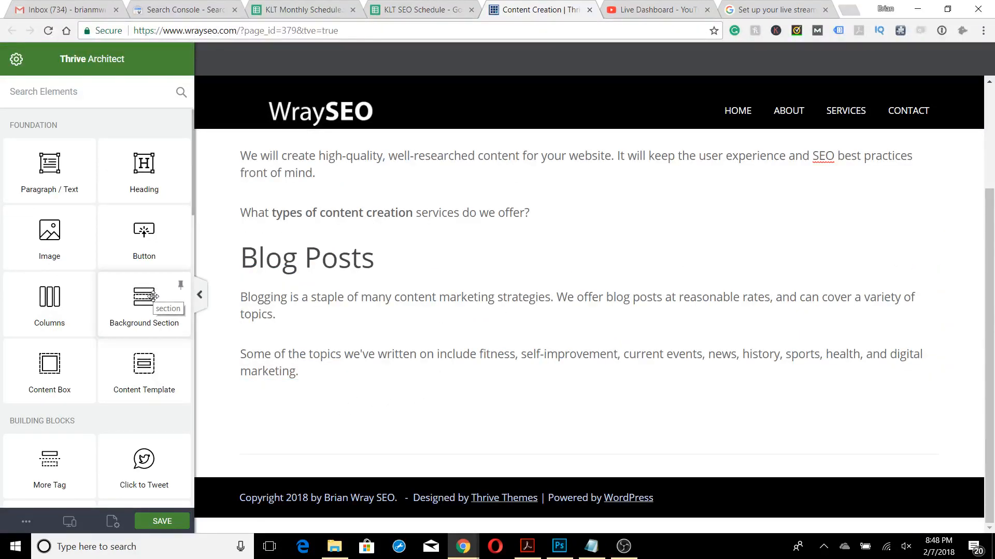
- Add a Background Section below the Blog Posts text and give it a solid #d5d5d5 background colour
drag(153, 296, 373, 415)
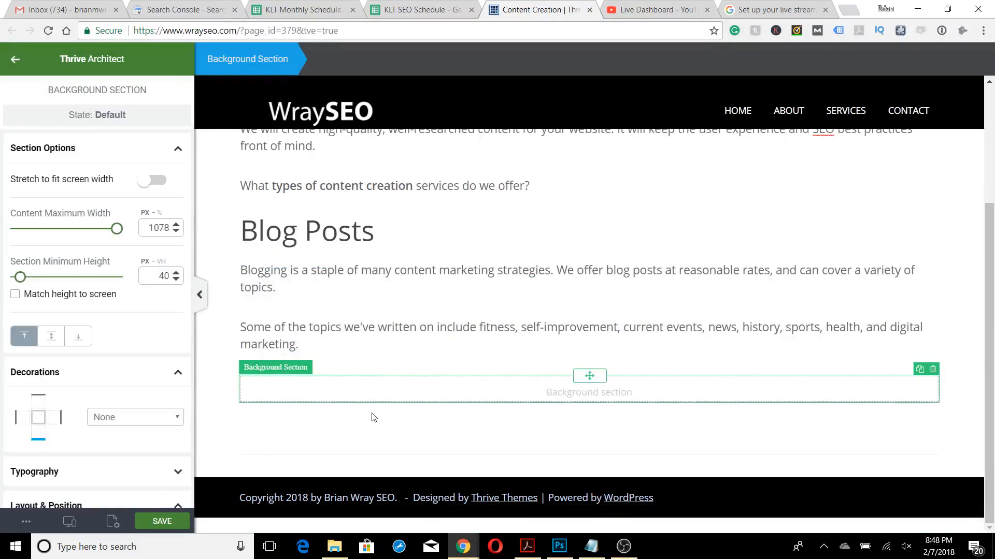
scroll(114, 313, down, 7)
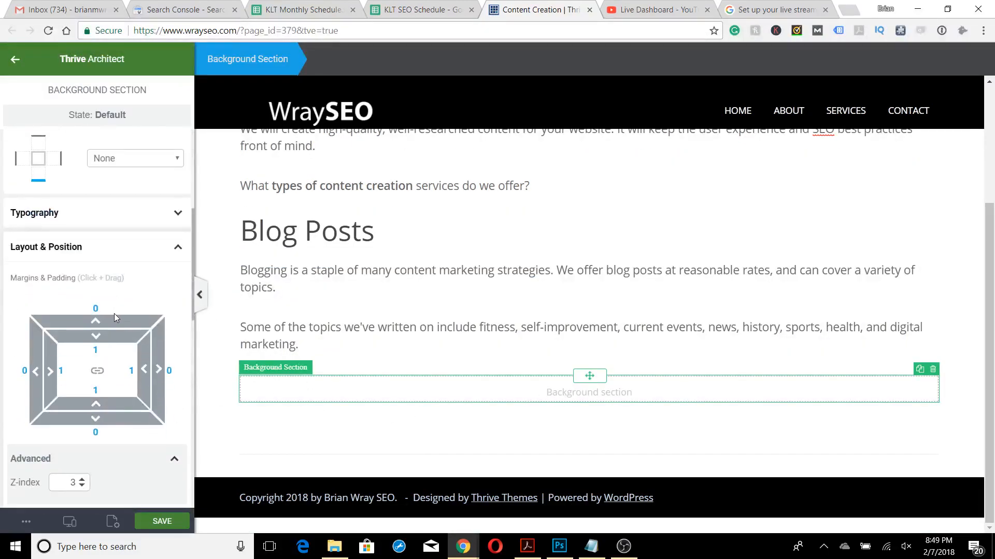
scroll(111, 295, down, 4)
click(92, 248)
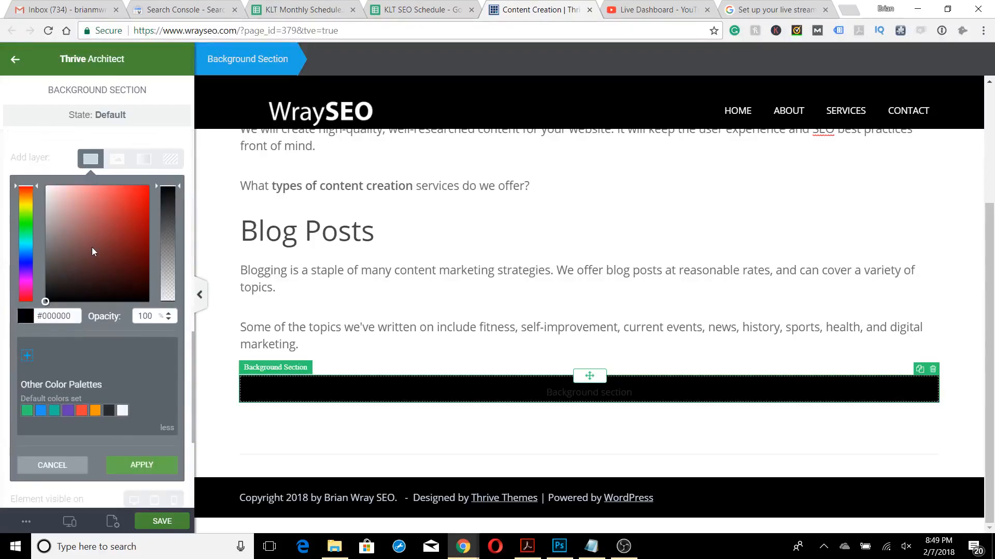
click(47, 251)
click(45, 205)
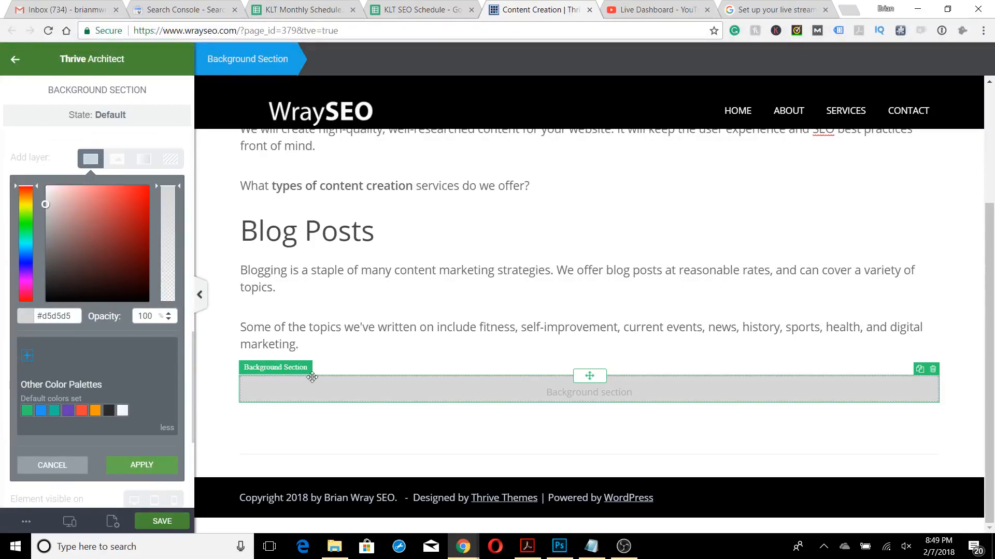
click(153, 469)
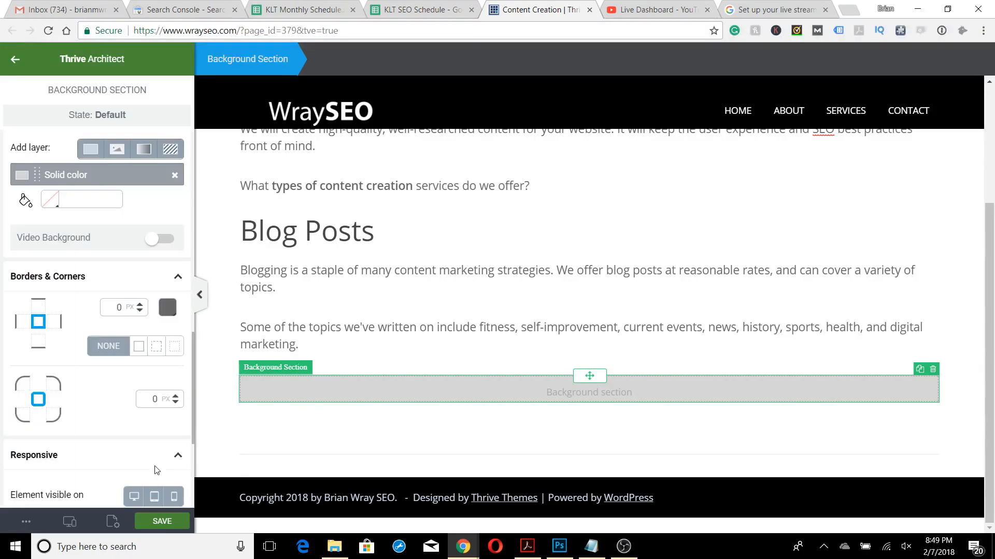
- Place a Paragraph / Text element inside the grey background section and enter "Hi testintg" as its text
click(15, 59)
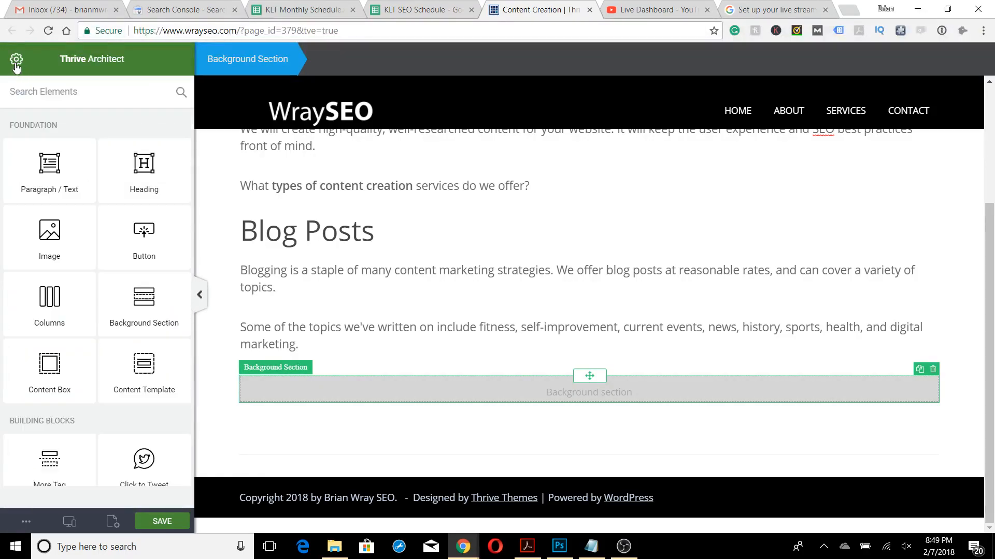
drag(55, 153, 506, 391)
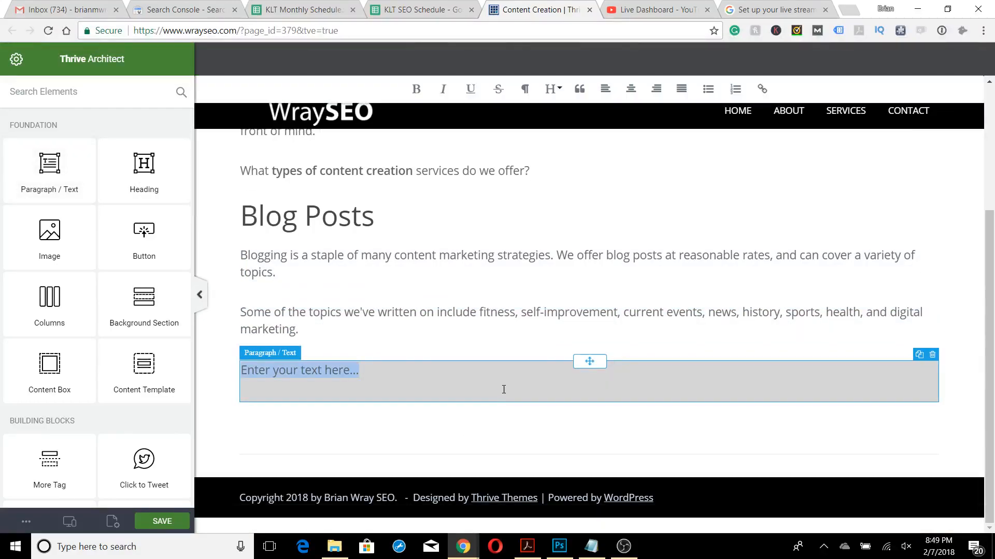
text(Hi )
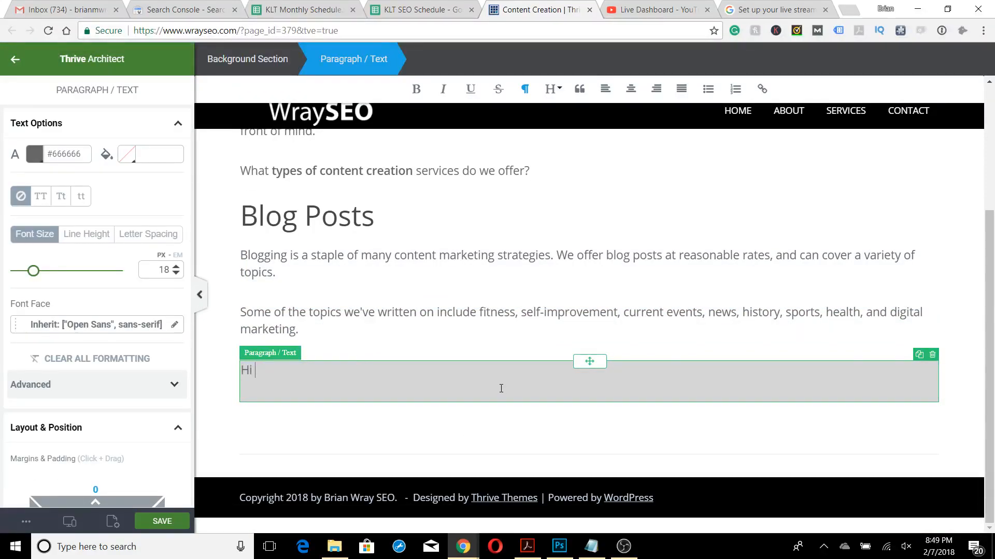
text(testintg)
- Clear the sample text and delete both the paragraph element and the grey background section
key(ctrl+a)
key(BackSpace)
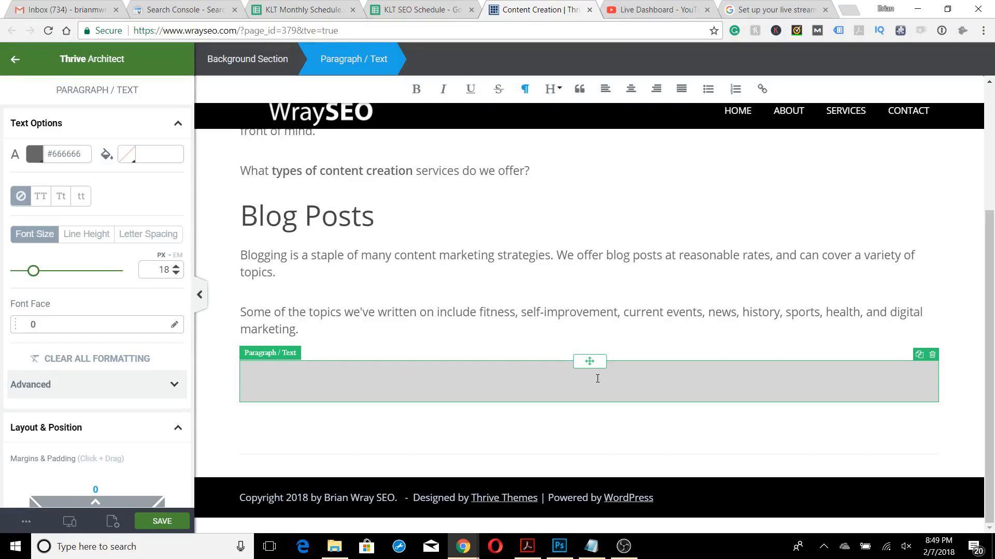
click(932, 355)
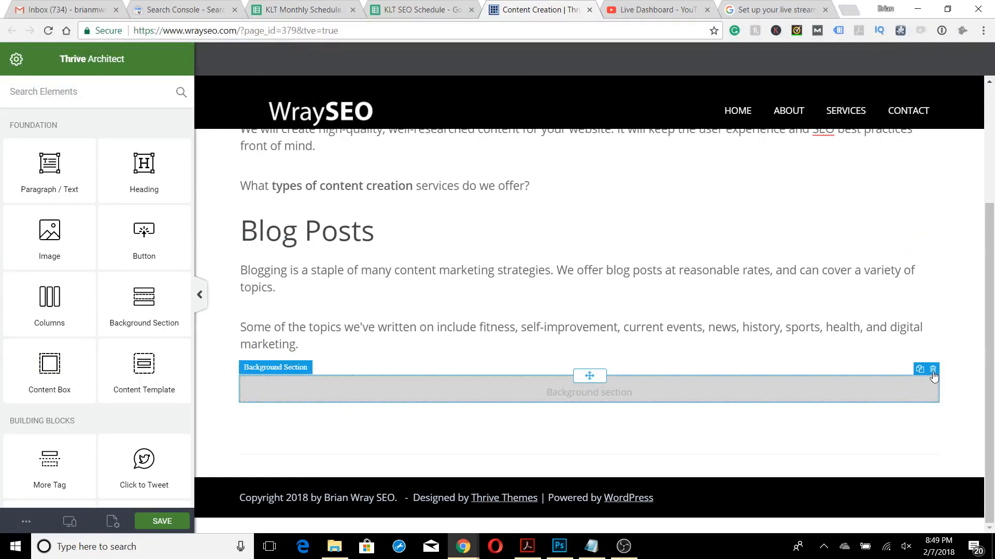
click(933, 372)
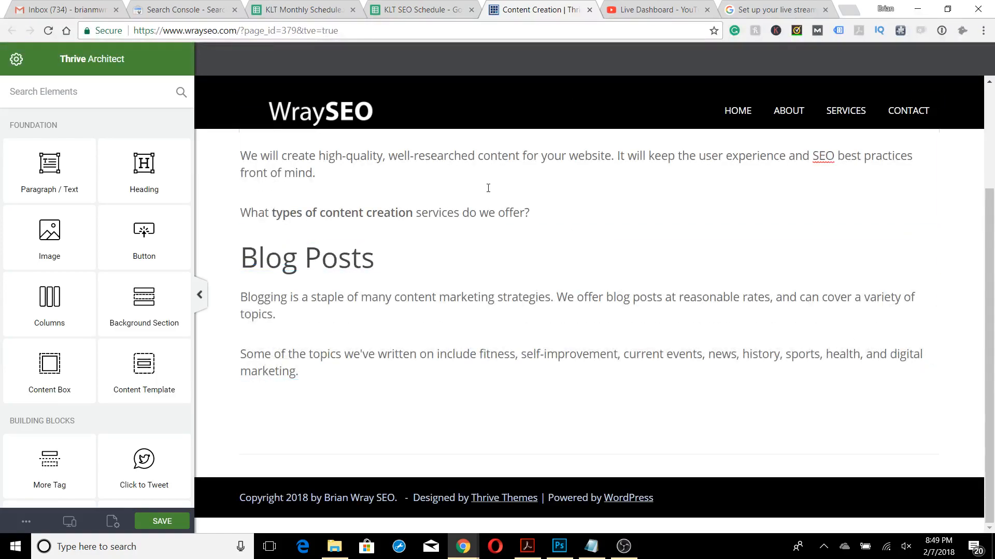
- Close the Gmail inbox tab and check the live stream's status, settings and chat on the YouTube Live Dashboard
click(116, 9)
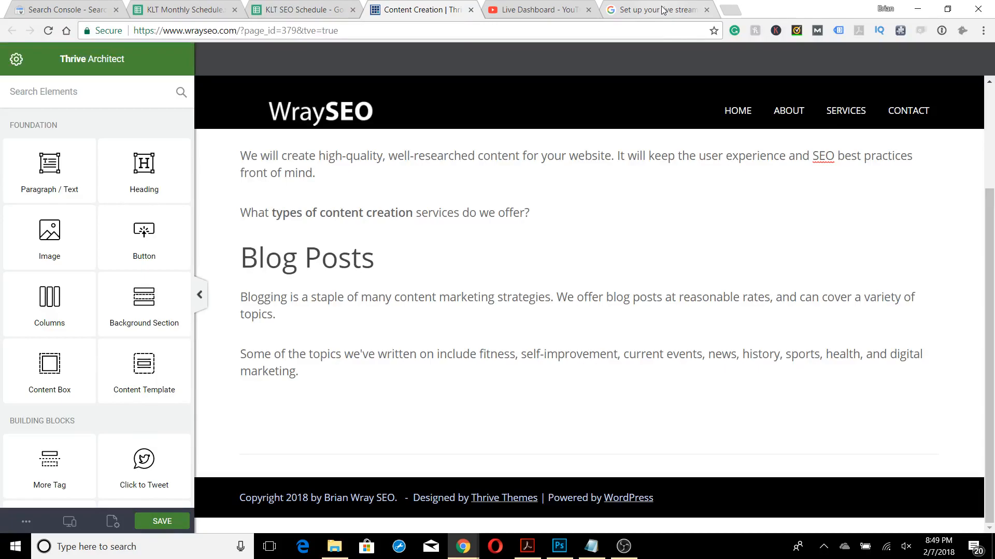
click(542, 7)
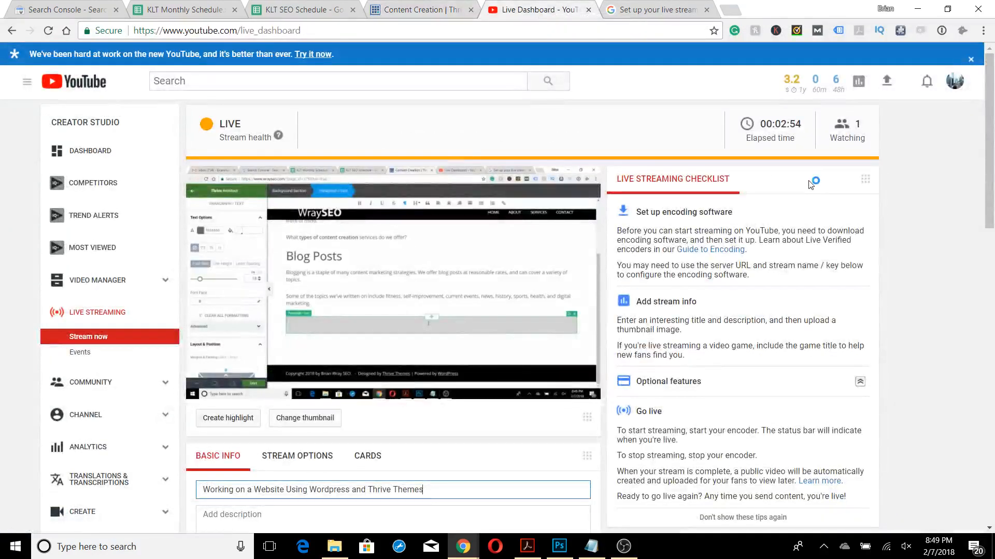
scroll(912, 218, down, 10)
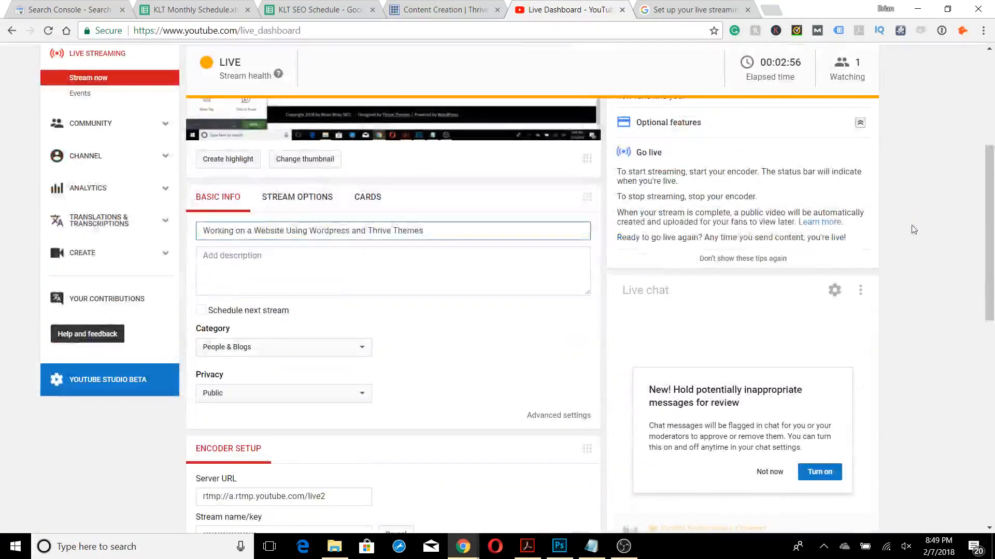
scroll(909, 225, down, 5)
scroll(906, 228, up, 9)
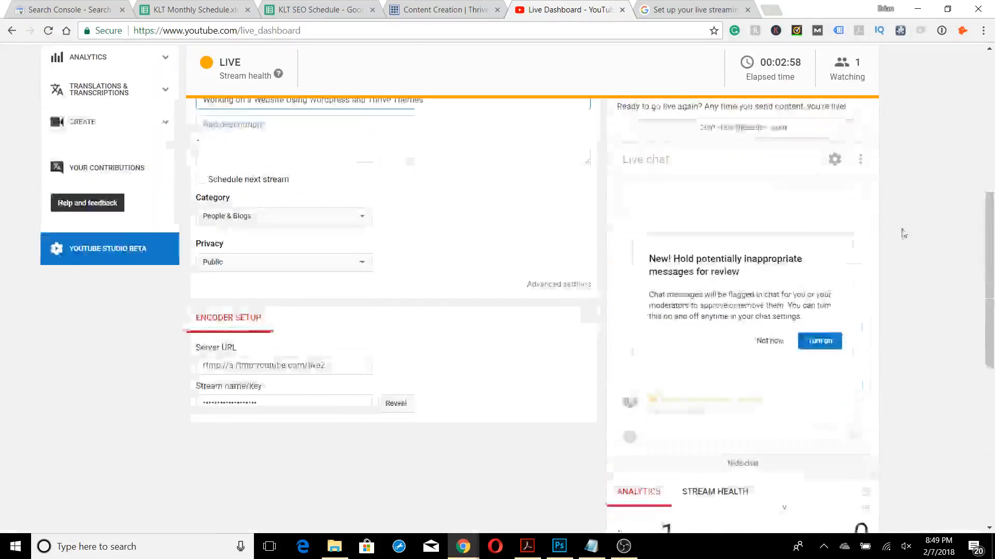
- Return to the Content Creation page in Thrive Architect and review its introduction, both headings and the Blog Posts text
click(426, 11)
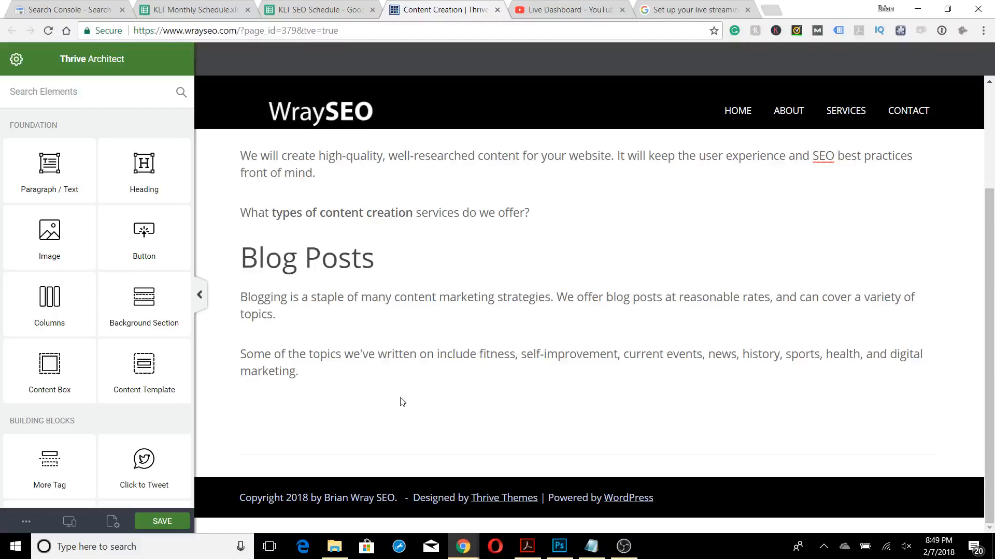
scroll(406, 365, up, 3)
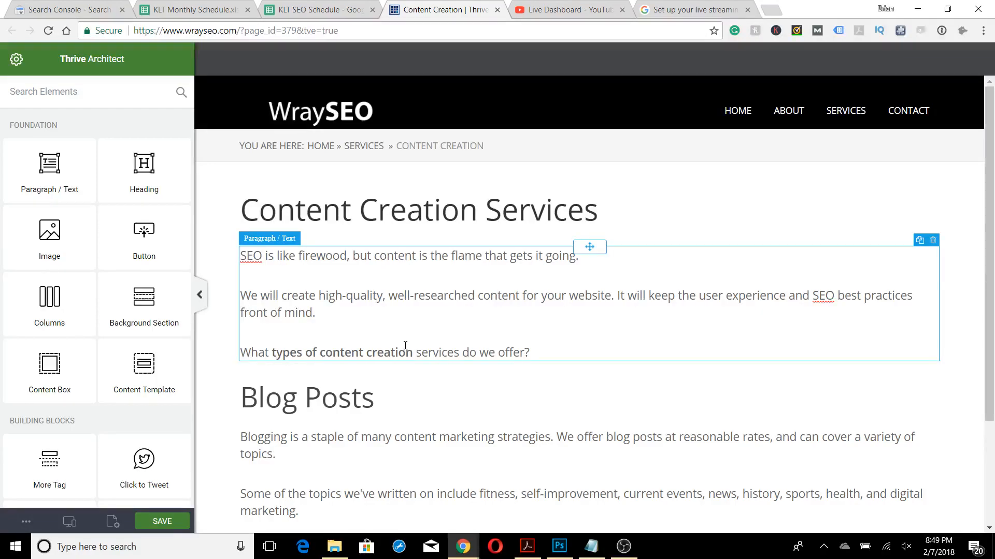
click(535, 354)
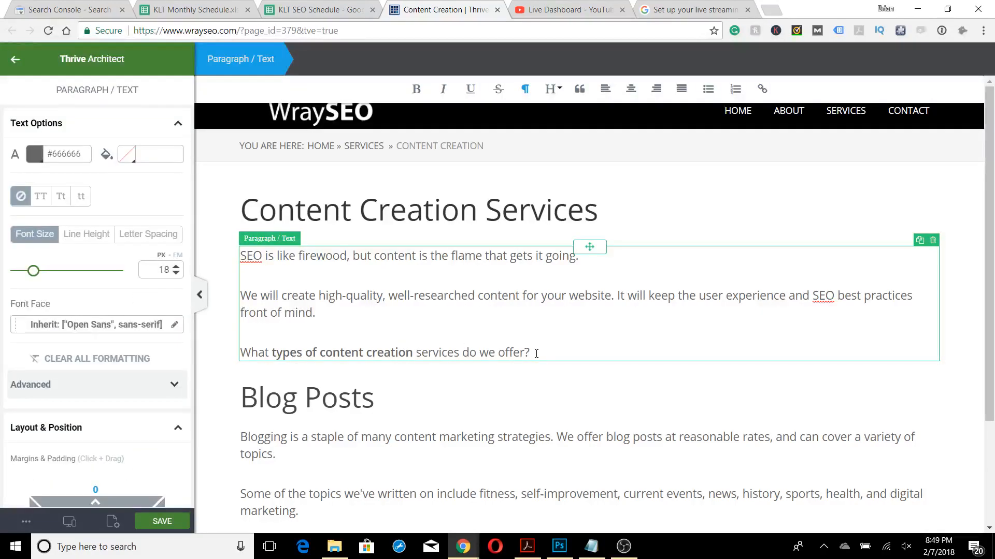
scroll(536, 353, down, 3)
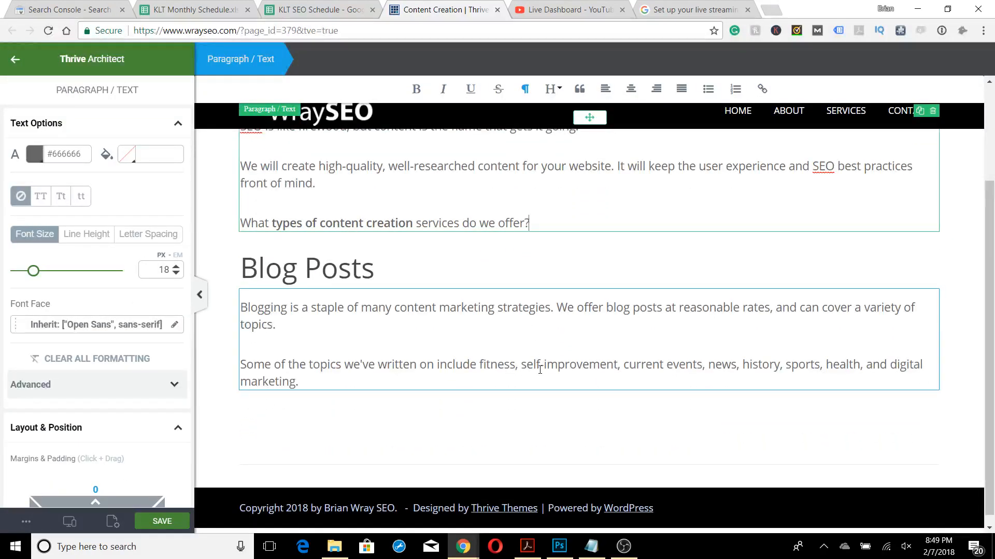
click(536, 380)
scroll(536, 389, up, 2)
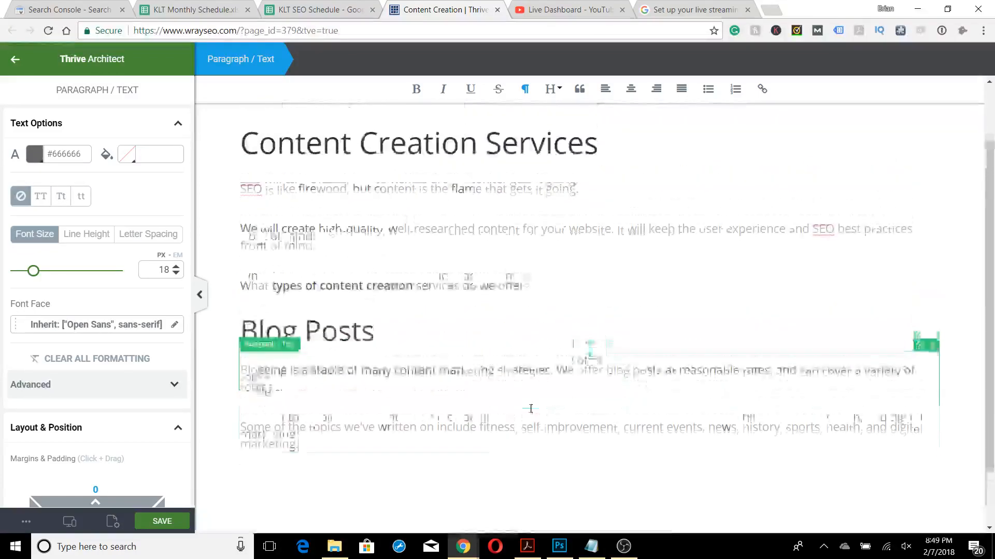
click(375, 335)
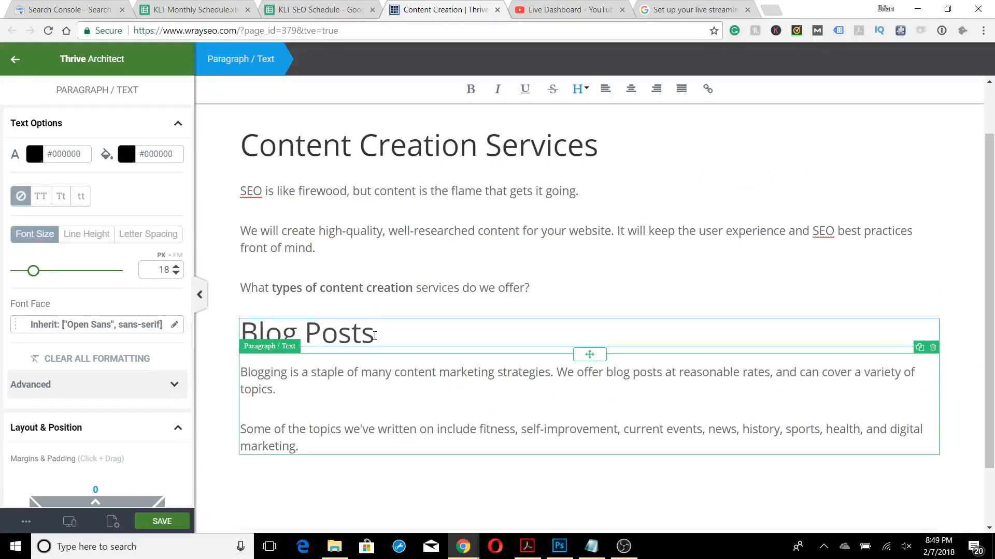
scroll(381, 330, up, 2)
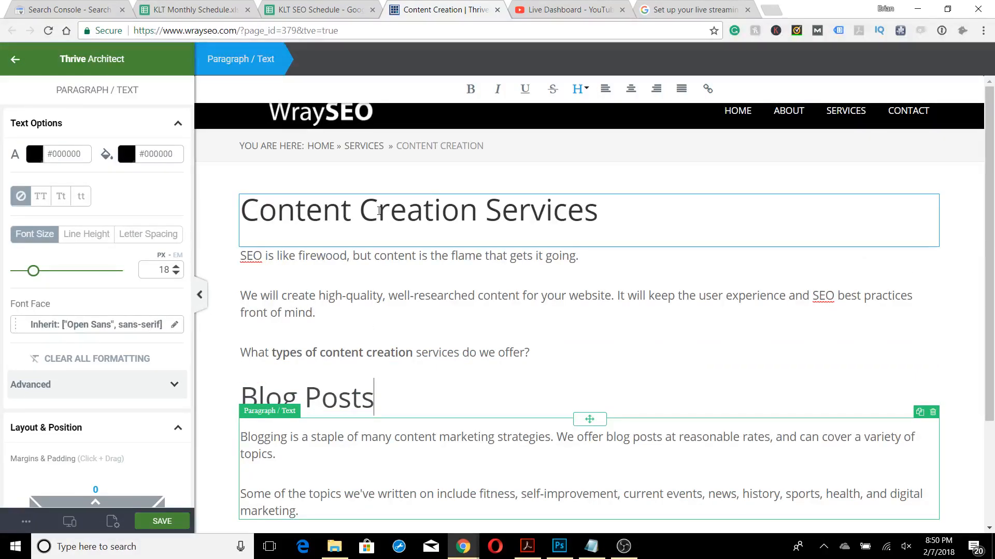
drag(255, 215, 598, 207)
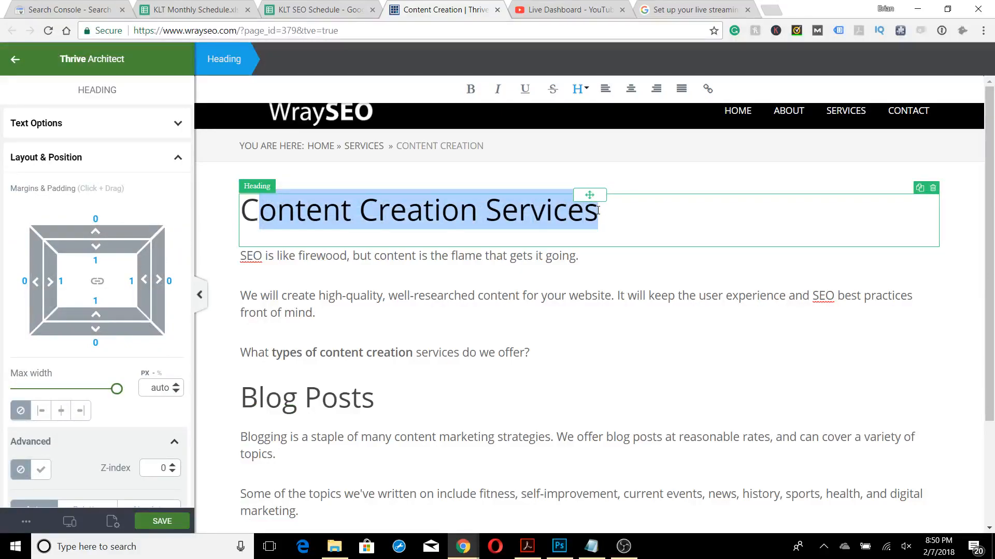
drag(374, 398, 240, 401)
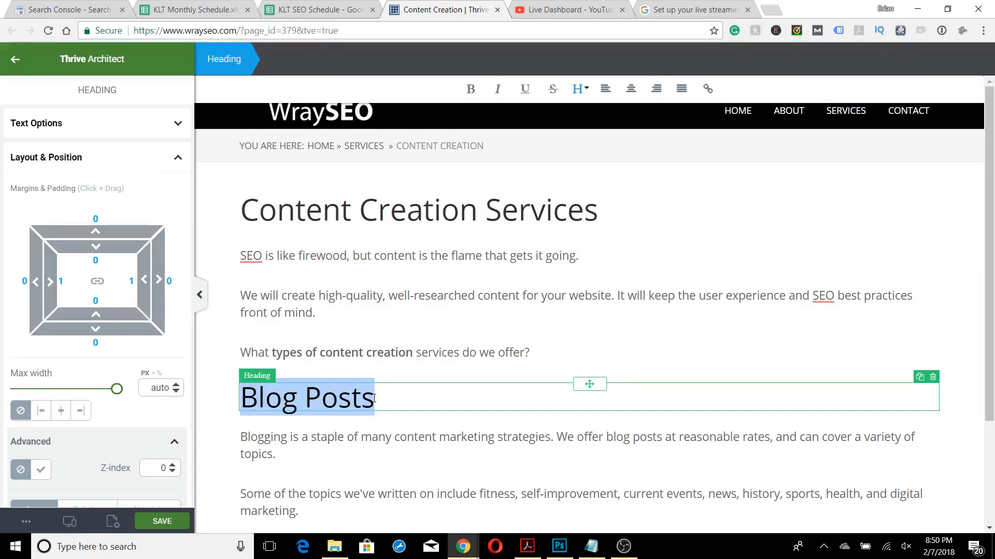
scroll(371, 398, down, 3)
click(381, 380)
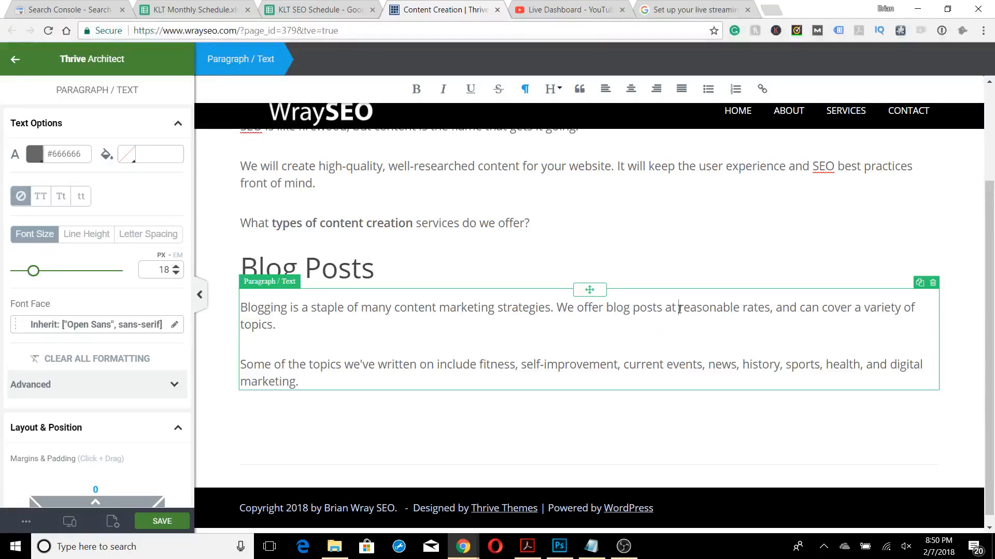
- Make the words "reasonable rates" bold in the first Blog Posts paragraph
drag(678, 309, 771, 310)
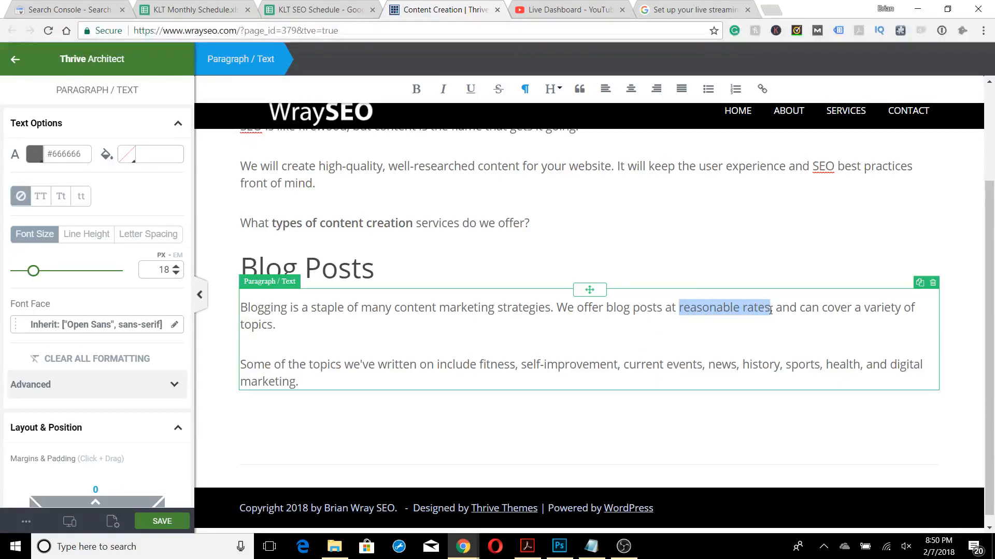
key(ctrl+b)
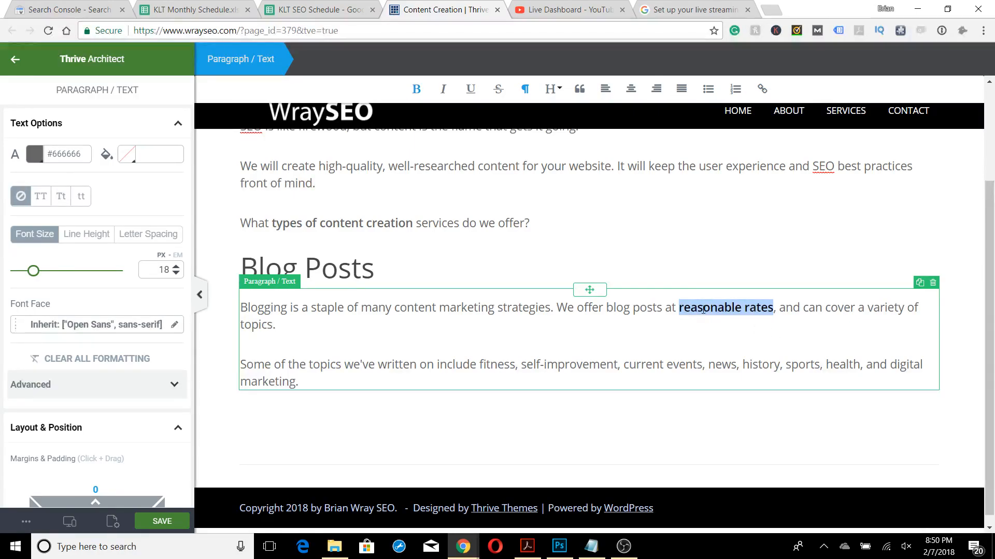
click(702, 364)
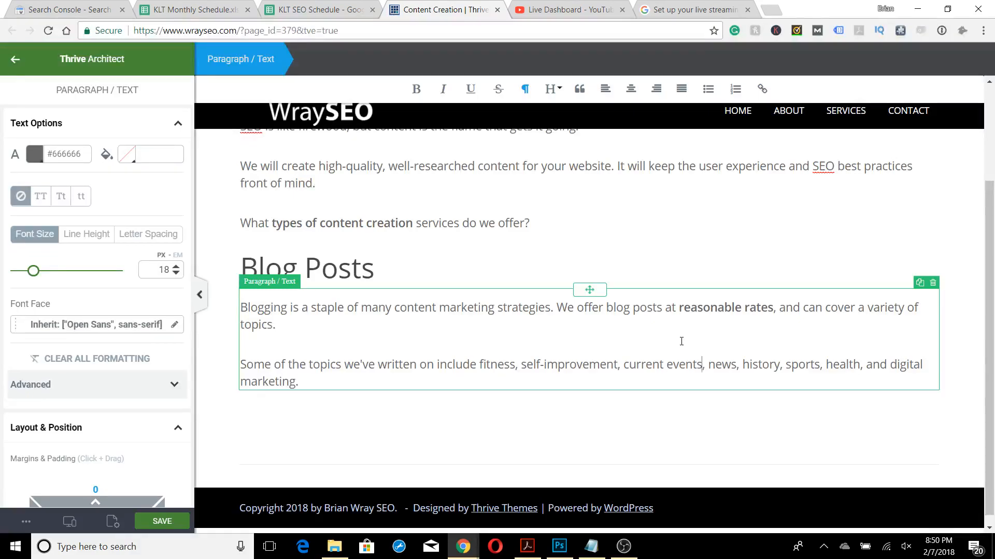
- Remove the bold formatting from "types of content creation" in the question above the Blog Posts heading
drag(410, 223, 274, 228)
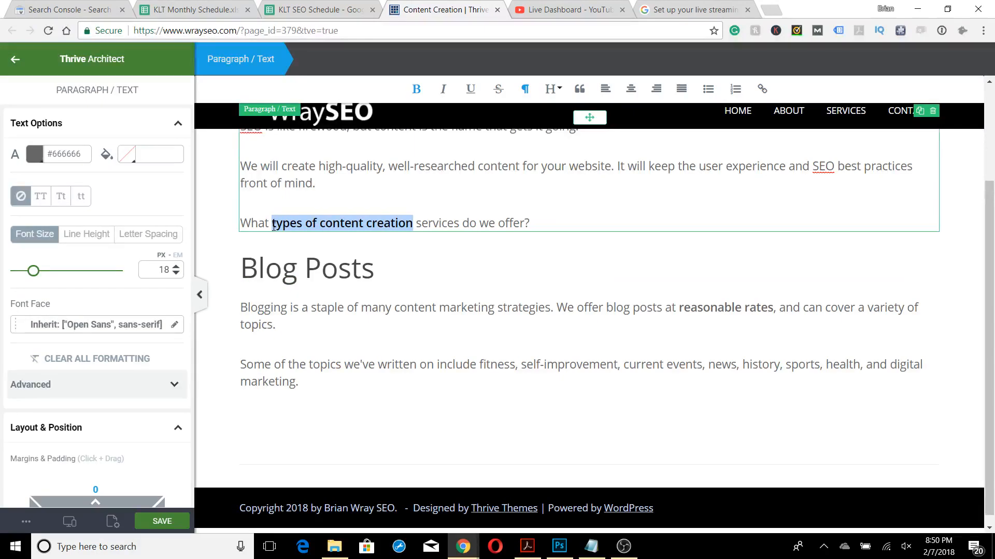
key(ctrl+b)
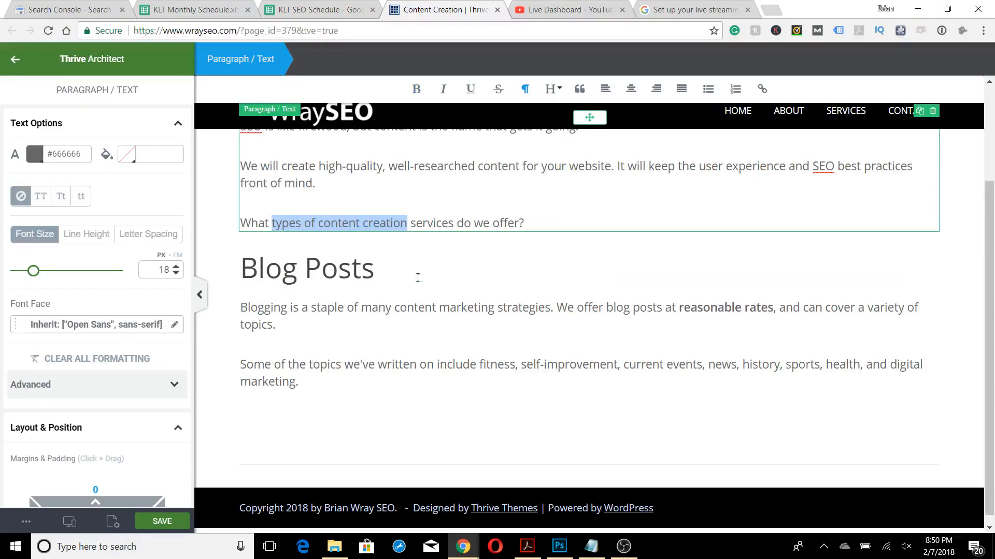
click(438, 307)
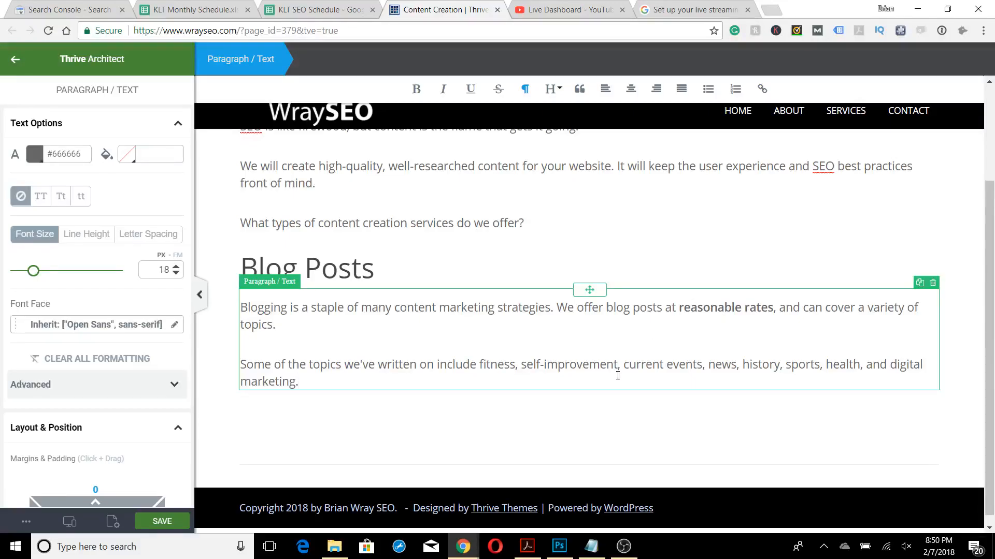
scroll(589, 368, up, 1)
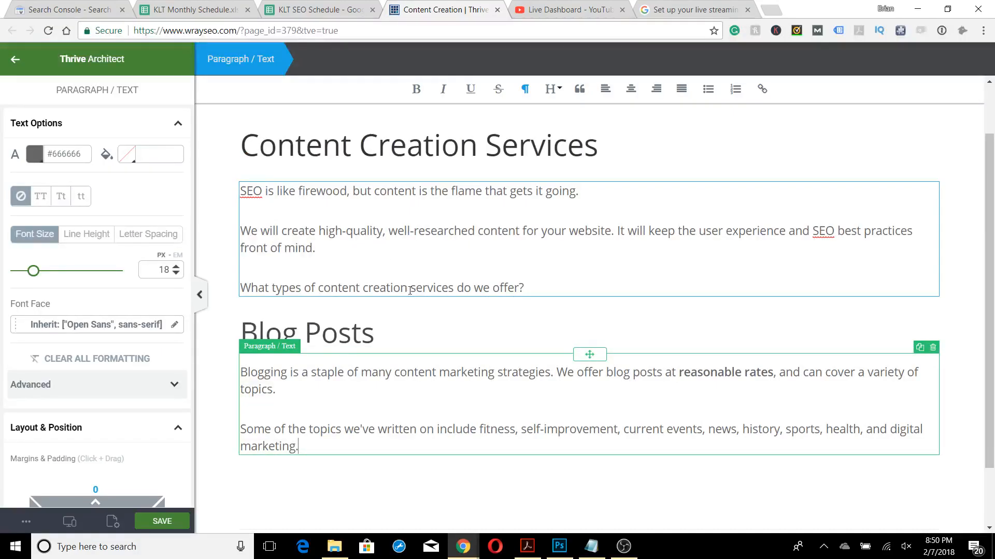
drag(408, 289, 321, 291)
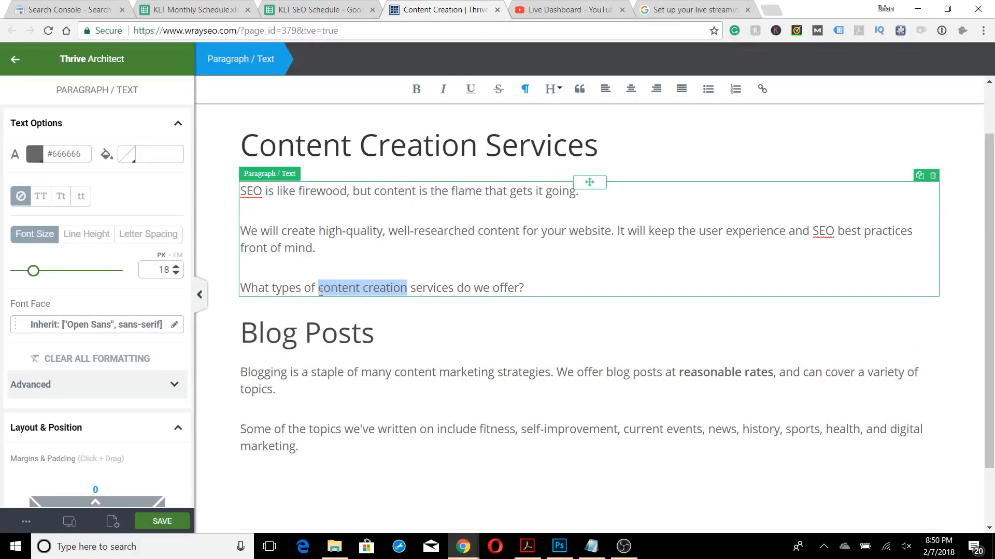
click(407, 284)
- Start a new paragraph at the end of the Blog Posts text, after the list of topics
click(443, 449)
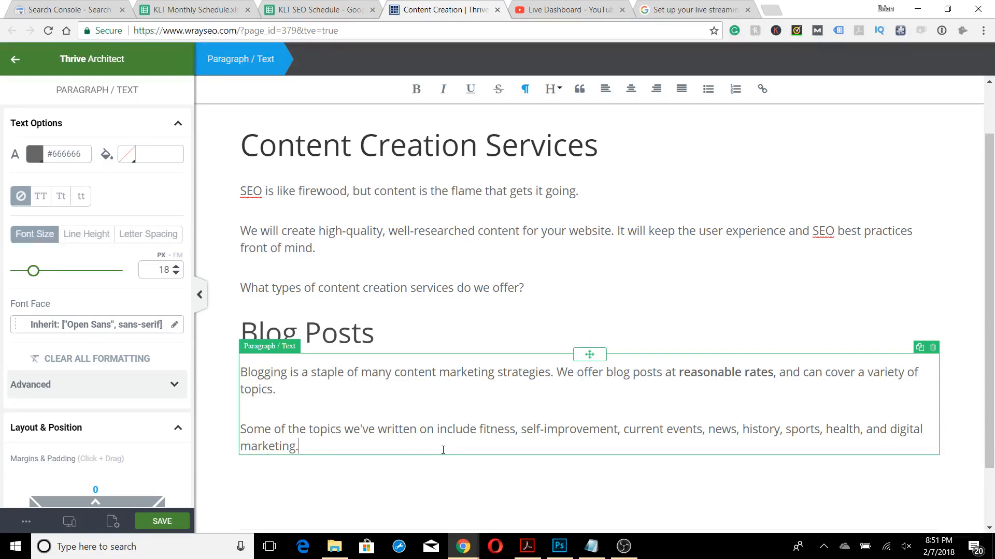
key(Return)
key(Return)
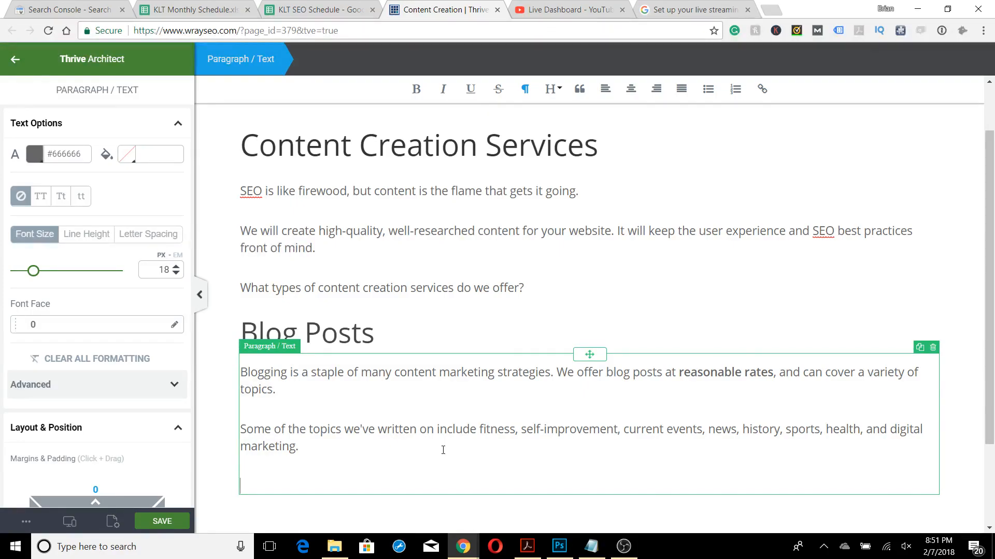
text(Each piece of content)
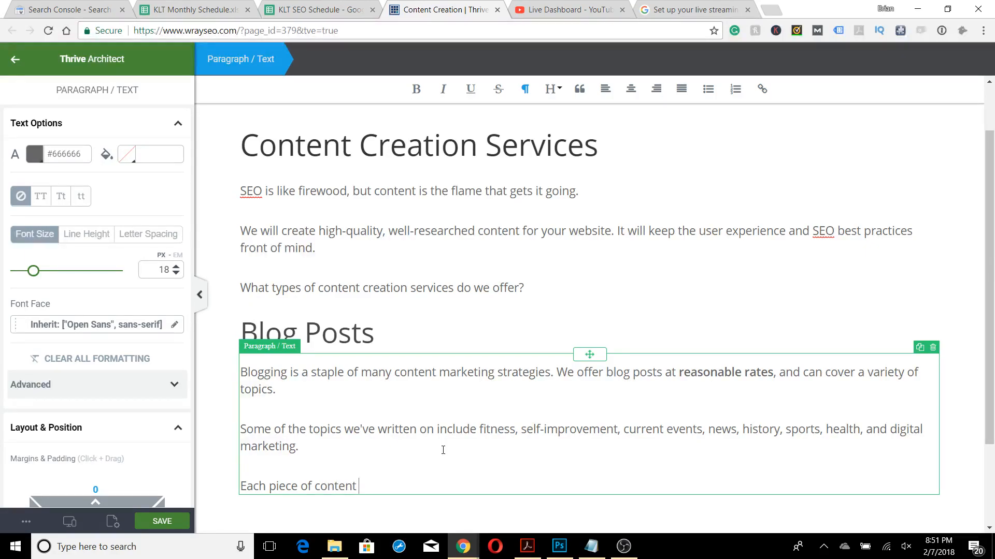
key(BackSpace)
key(BackSpace)
key(BackSpace)
key(BackSpace)
key(BackSpace)
key(BackSpace)
key(BackSpace)
key(BackSpace)
key(BackSpace)
key(BackSpace)
key(BackSpace)
key(BackSpace)
key(BackSpace)
key(BackSpace)
key(BackSpace)
key(BackSpace)
key(BackSpace)
key(BackSpace)
key(BackSpace)
key(BackSpace)
key(BackSpace)
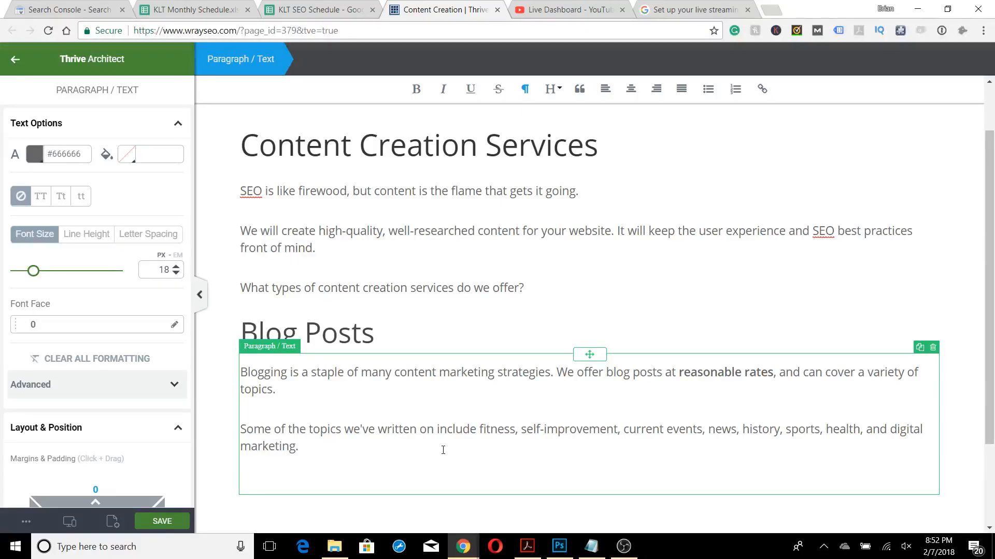
text(Blog posts)
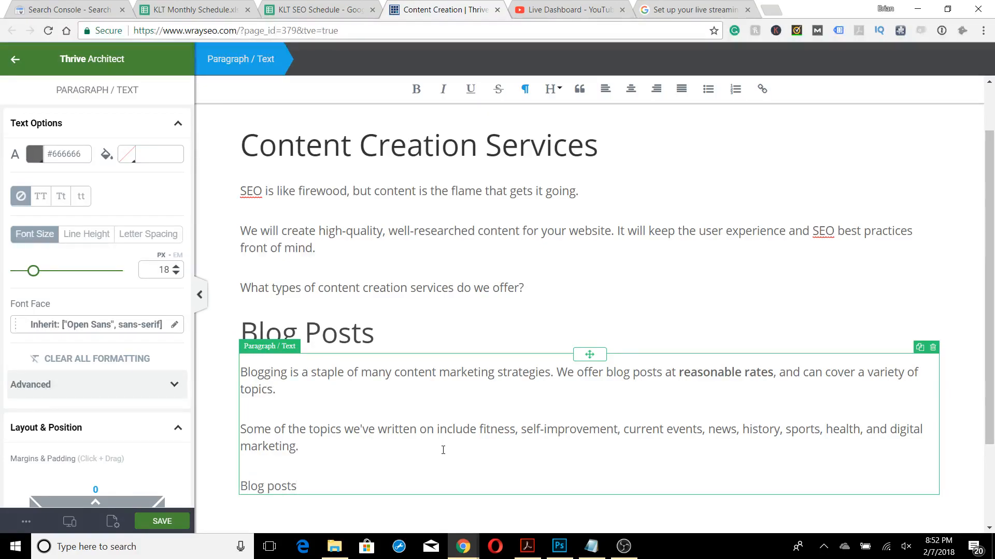
key(BackSpace)
key(BackSpace)
key(BackSpace)
key(BackSpace)
key(BackSpace)
key(BackSpace)
key(BackSpace)
key(BackSpace)
key(BackSpace)
key(BackSpace)
- Enter "We will aim to integrate each blog post into your site's overall SEO strategy." as the new paragraph and save the page
text(W)
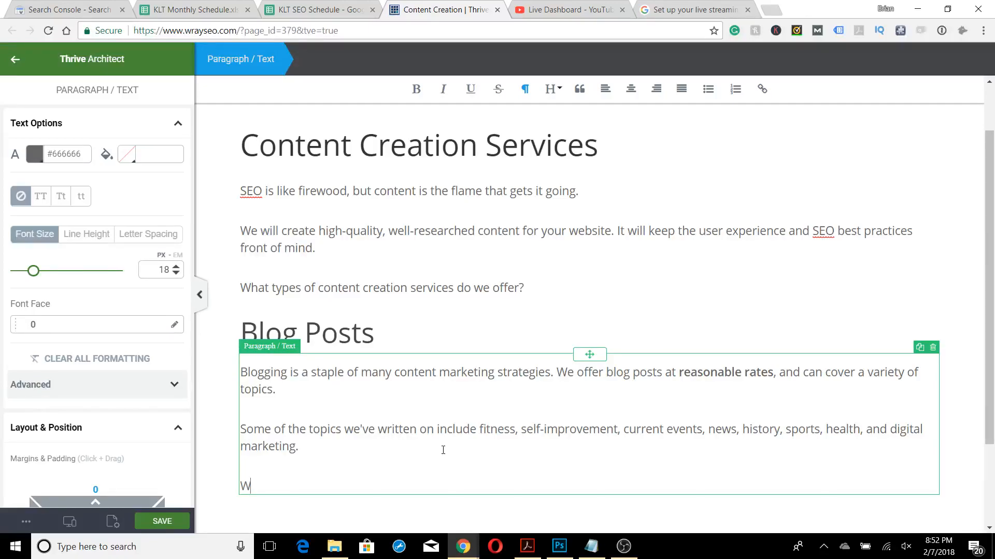
text(e will work)
key(BackSpace)
key(BackSpace)
key(BackSpace)
key(BackSpace)
key(BackSpace)
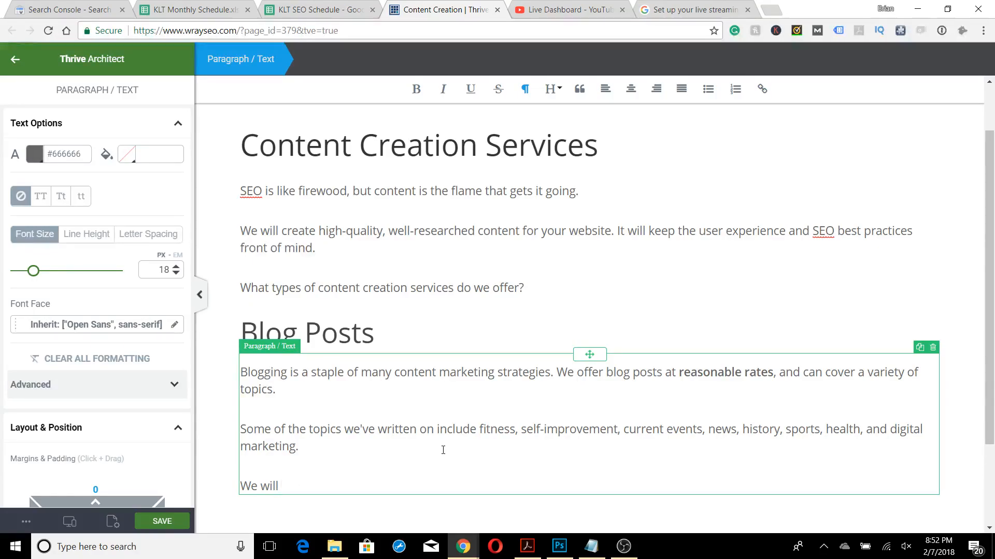
text(aim to integrate each bl)
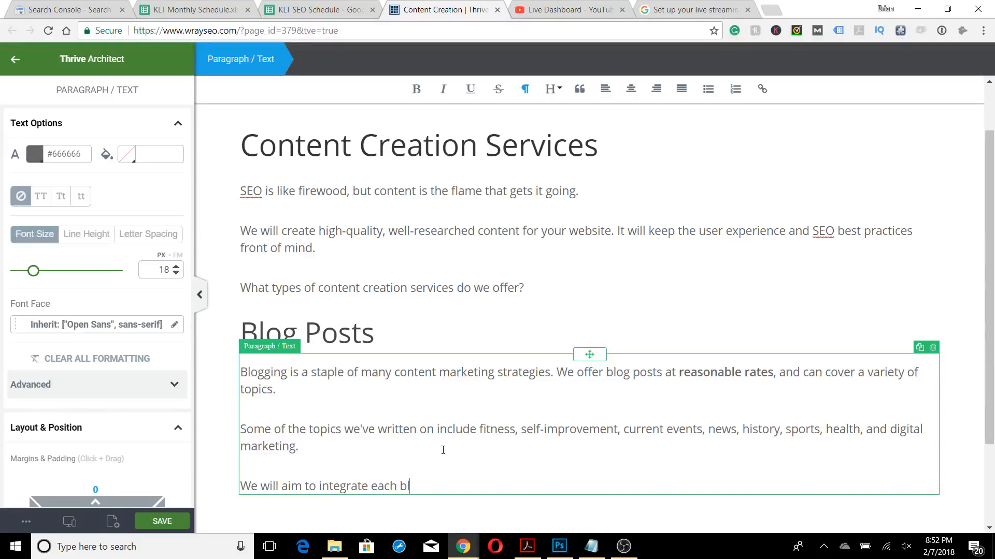
text(og post into your )
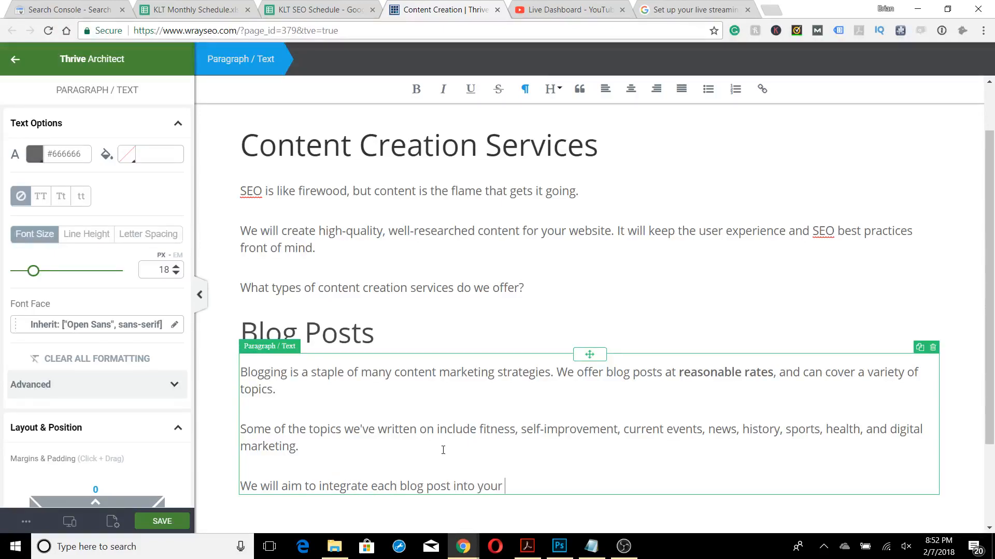
text(site's overall SEO strategy.)
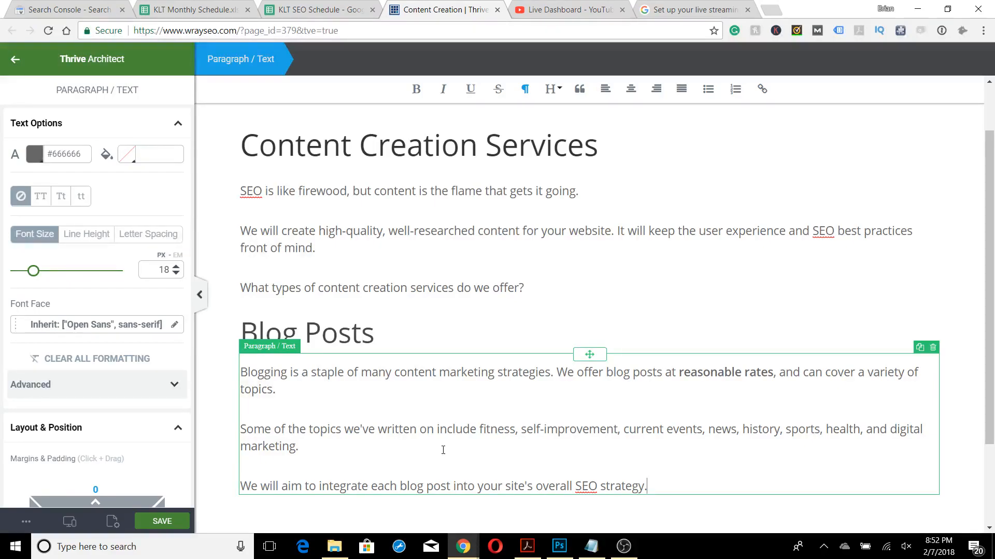
text(s)
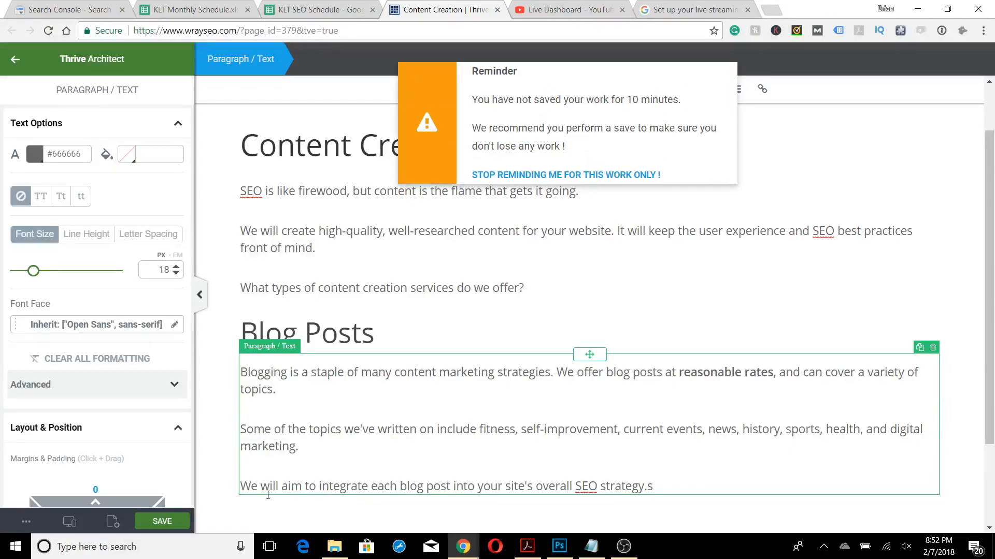
click(161, 521)
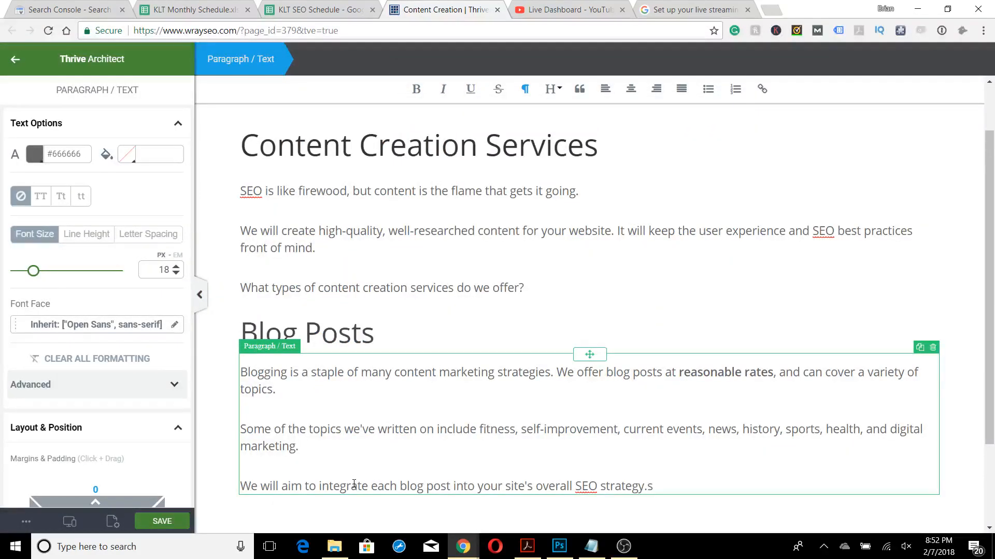
- Extend the last Blog Posts sentence after "SEO strategy" with ", utilizing proper keywords and topic structuring."
right_click(660, 486)
click(658, 486)
key(BackSpace)
key(BackSpace)
text(m)
key(BackSpace)
text(, utilizing proper)
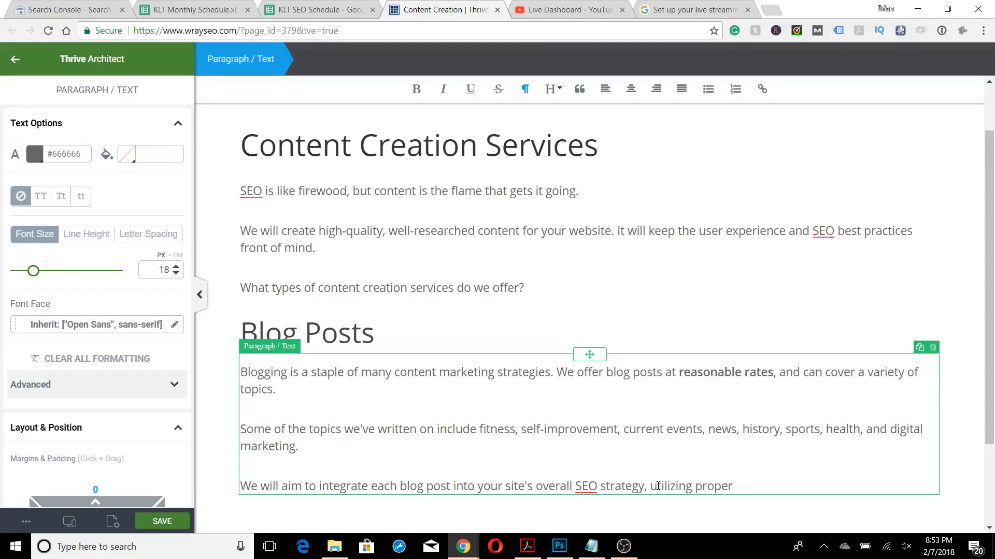
text( keywords and topi)
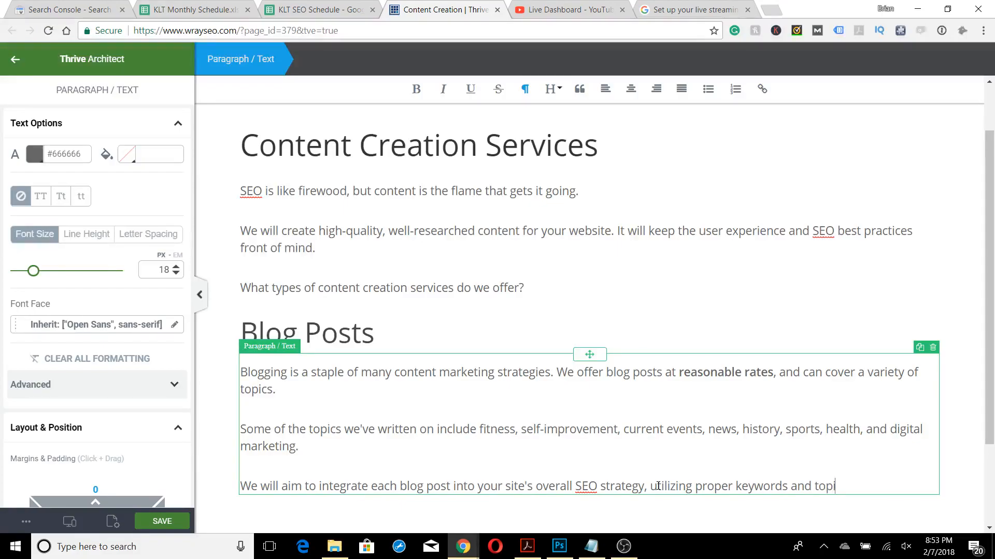
text(c)
text(structuring.)
click(660, 506)
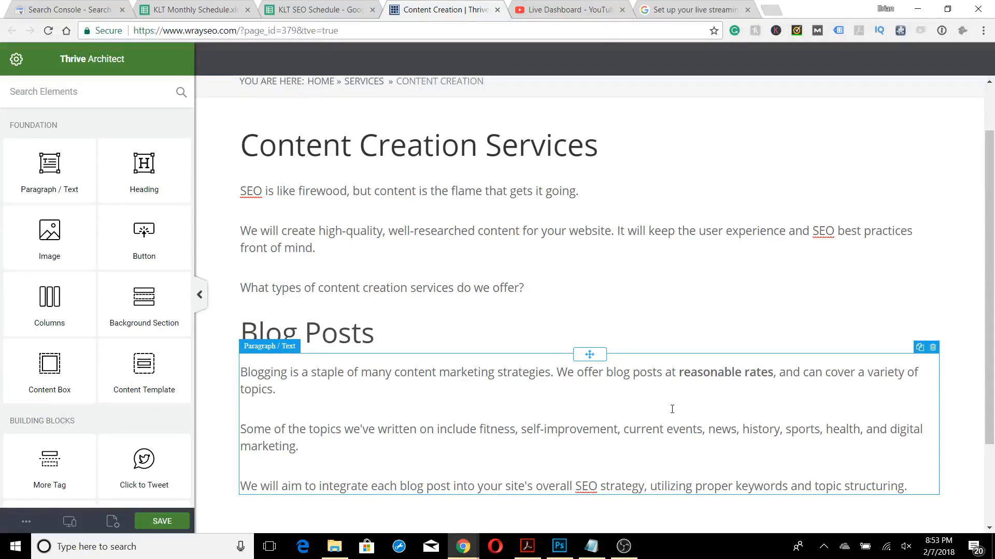
- Review the page text from the Content Creation Services title through the last Blog Posts paragraph
scroll(664, 397, up, 1)
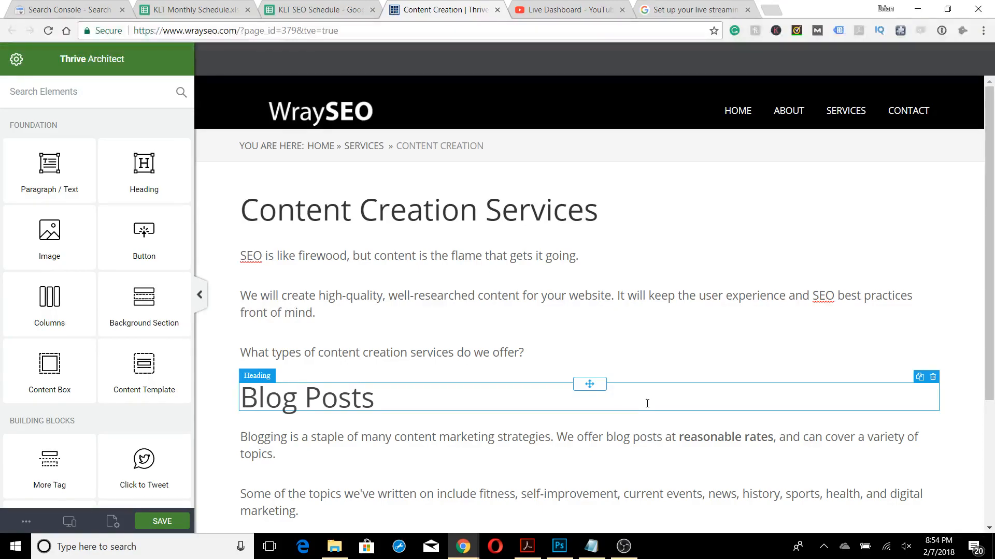
scroll(647, 404, down, 3)
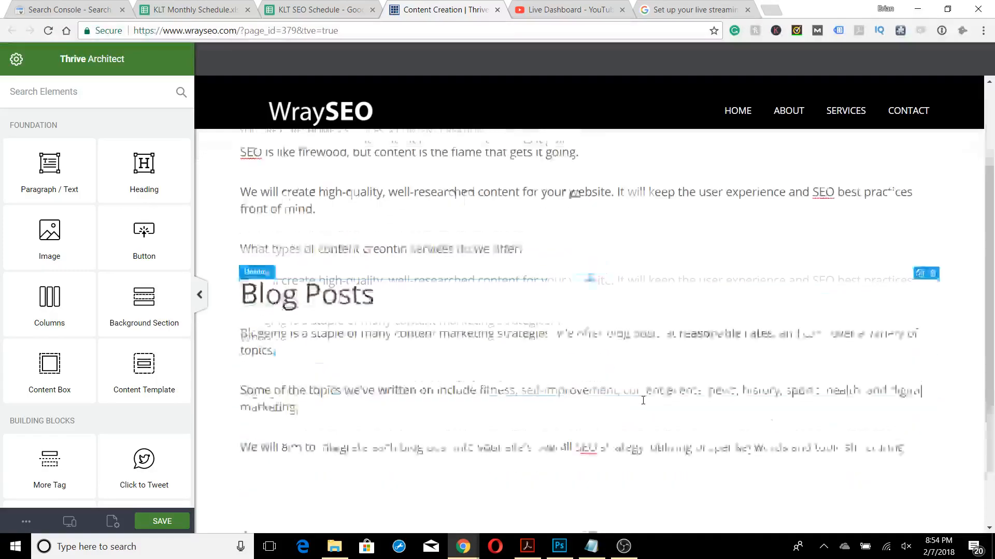
click(638, 421)
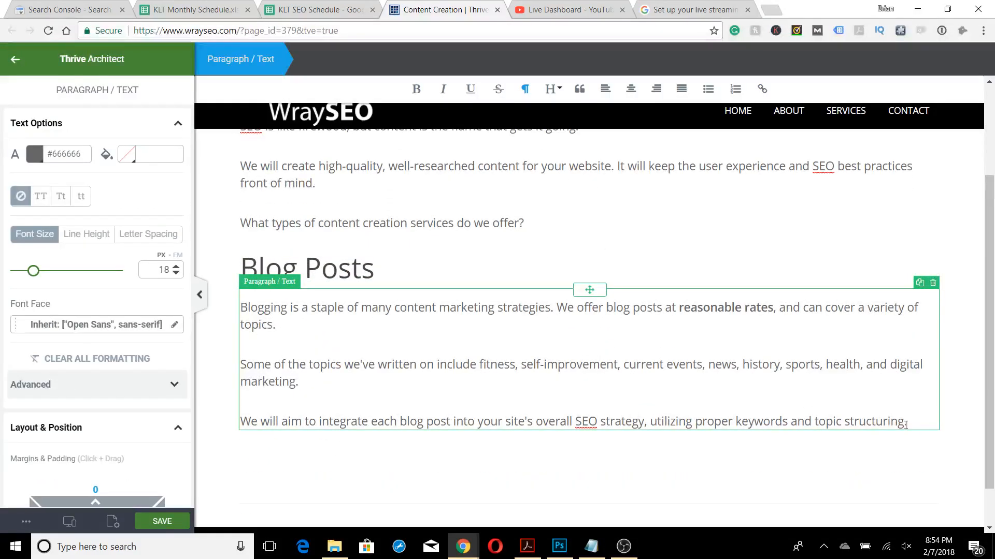
scroll(781, 415, up, 3)
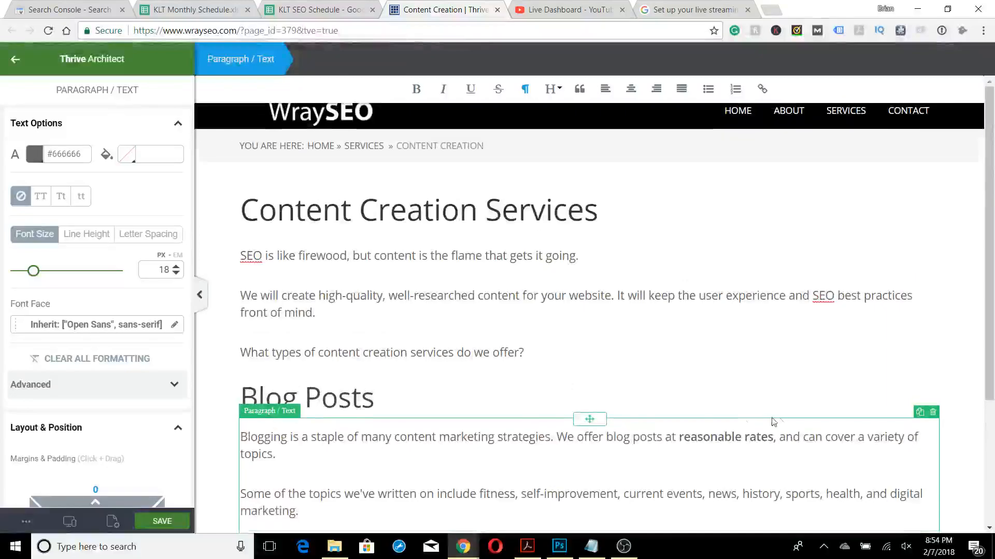
click(555, 349)
scroll(557, 349, down, 3)
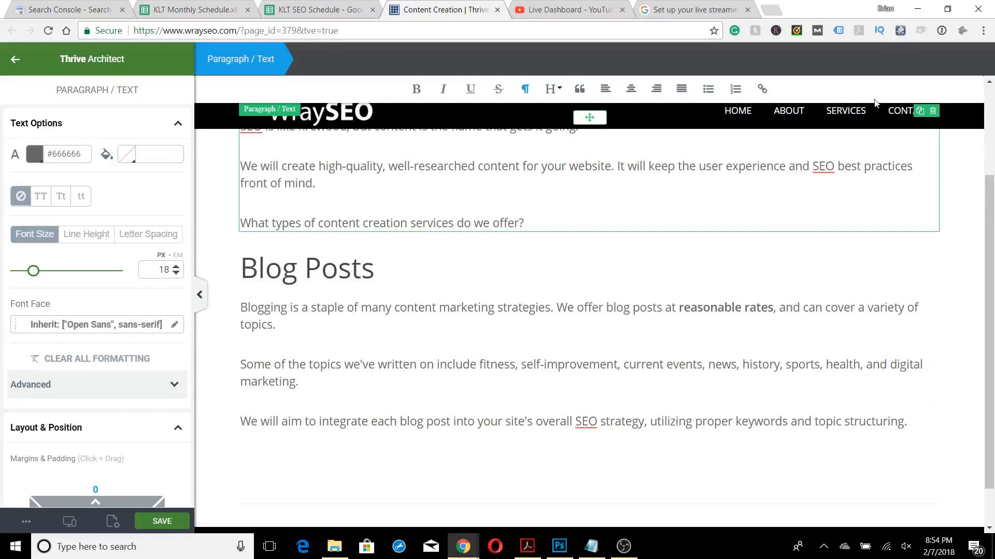
mouse_move(843, 120)
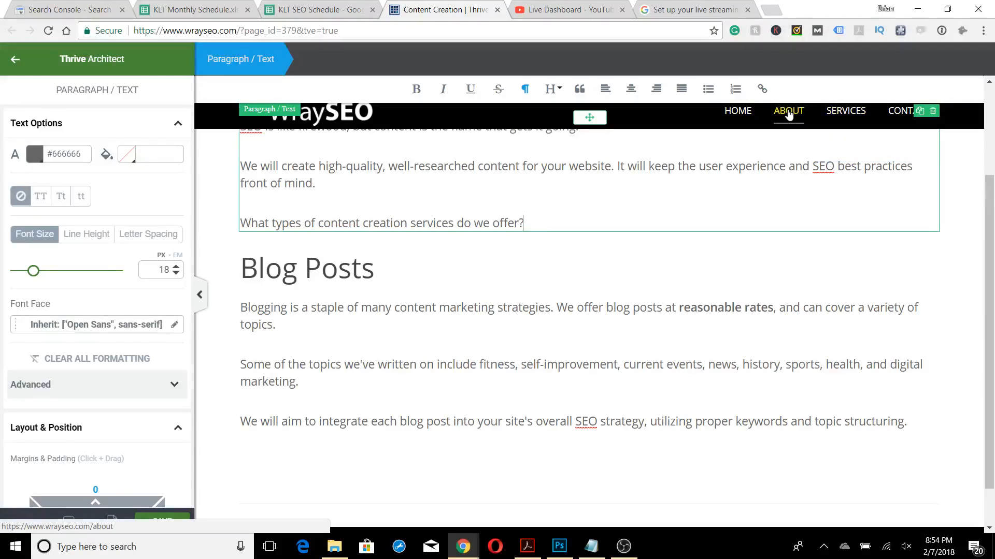
scroll(780, 135, up, 3)
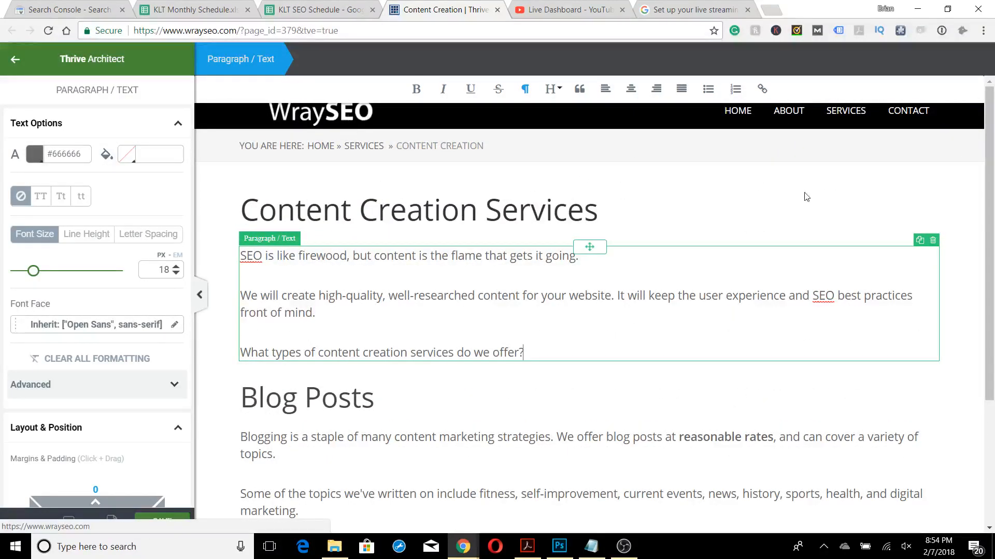
scroll(797, 185, down, 3)
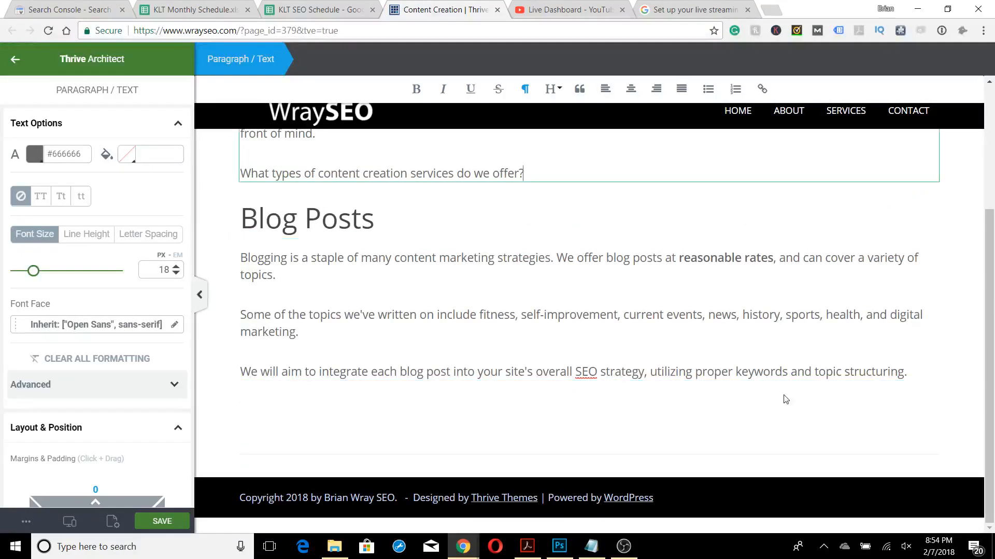
click(913, 371)
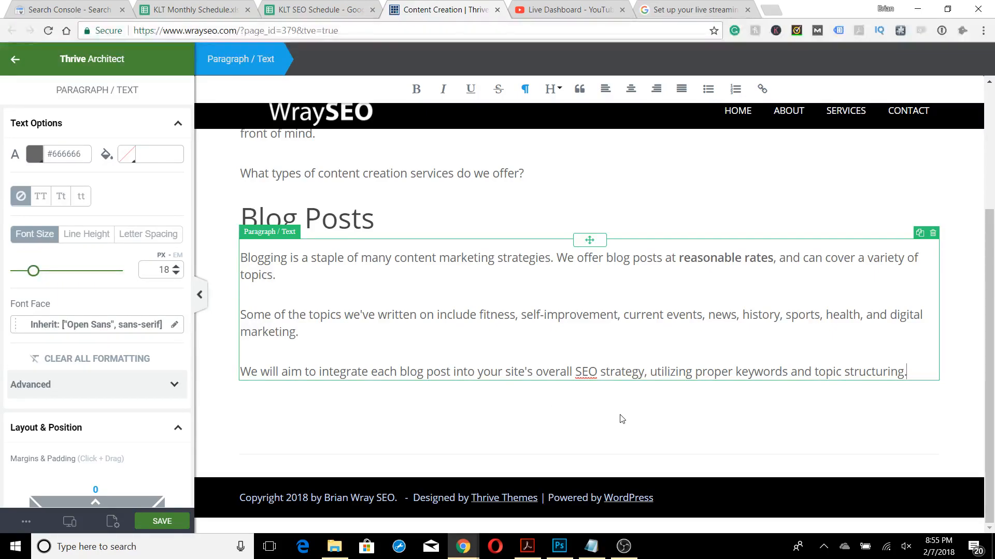
click(629, 425)
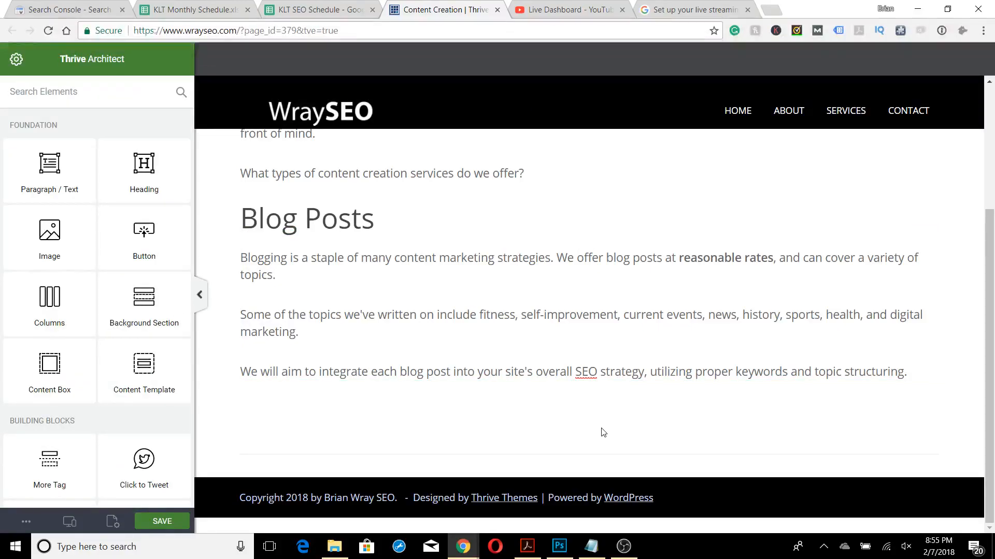
- Add a heading element below the Blog Posts text and give it the text "Website Content"
scroll(600, 430, up, 3)
scroll(597, 426, down, 1)
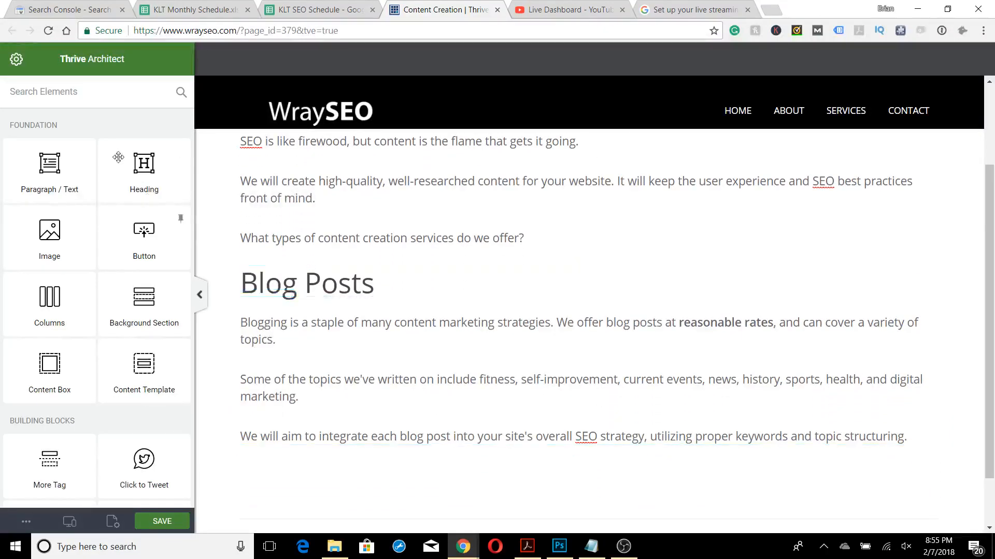
drag(144, 166, 359, 413)
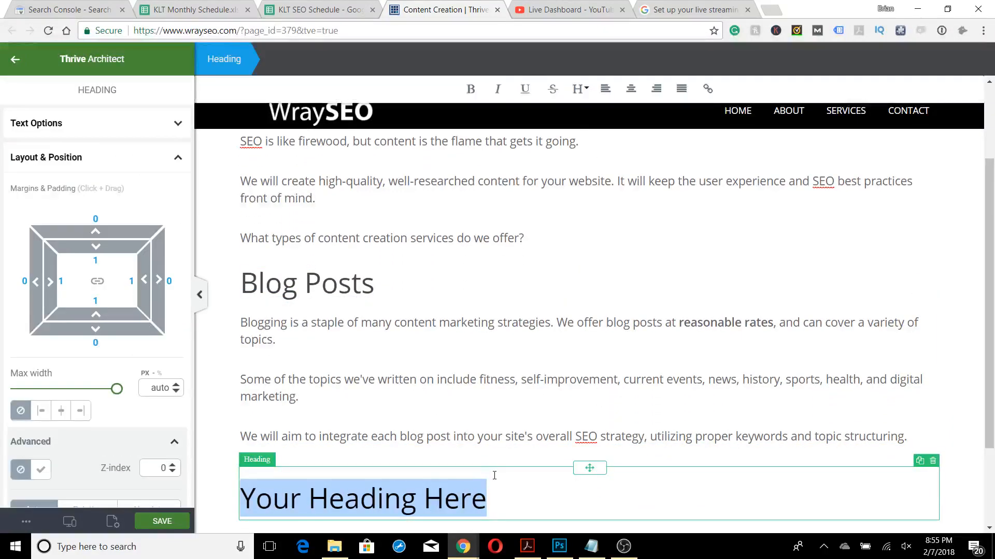
scroll(493, 392, down, 2)
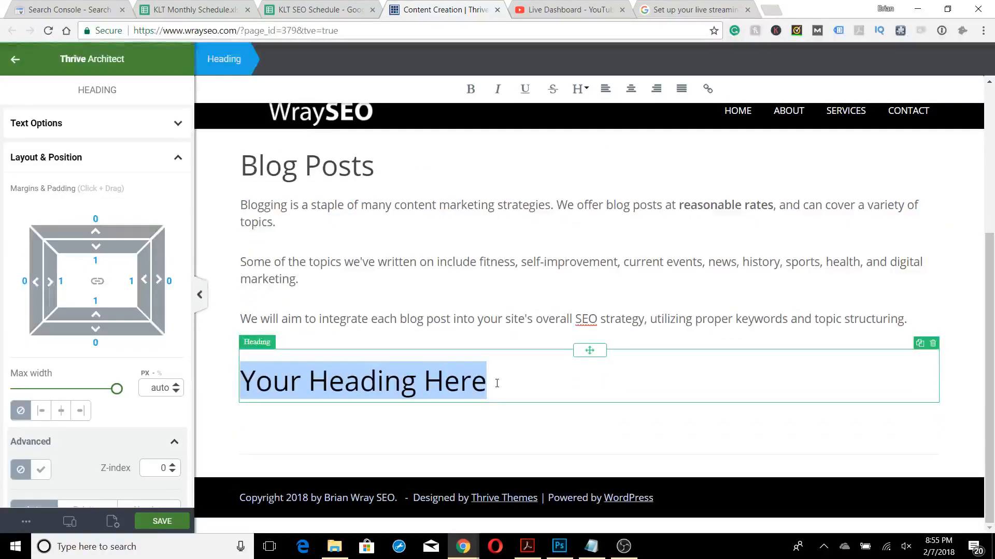
click(579, 88)
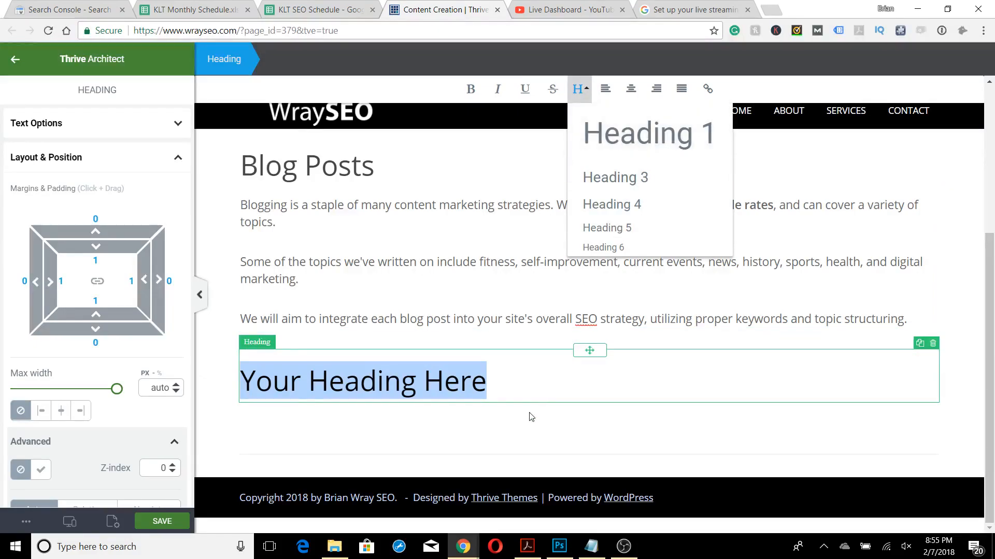
click(505, 376)
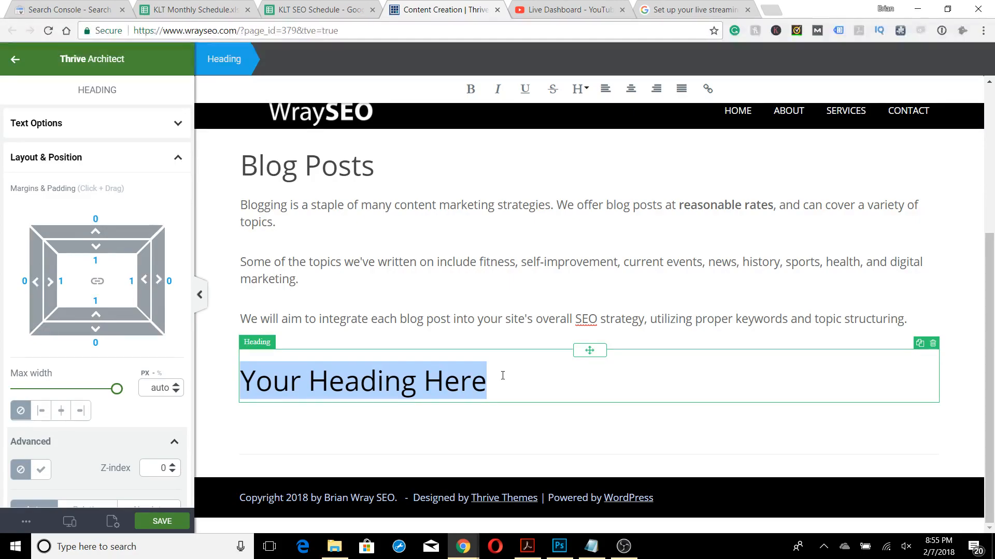
text(We)
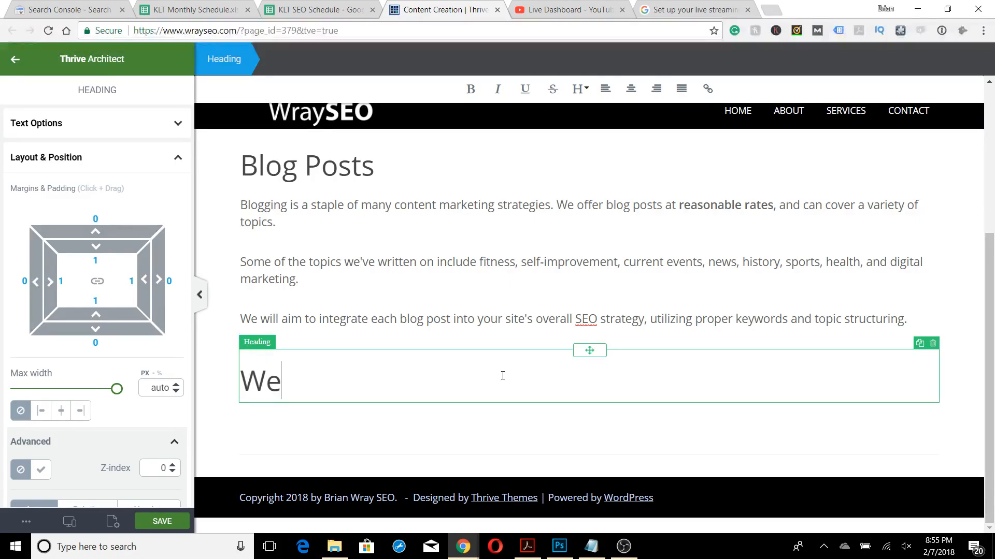
text(bsite Content)
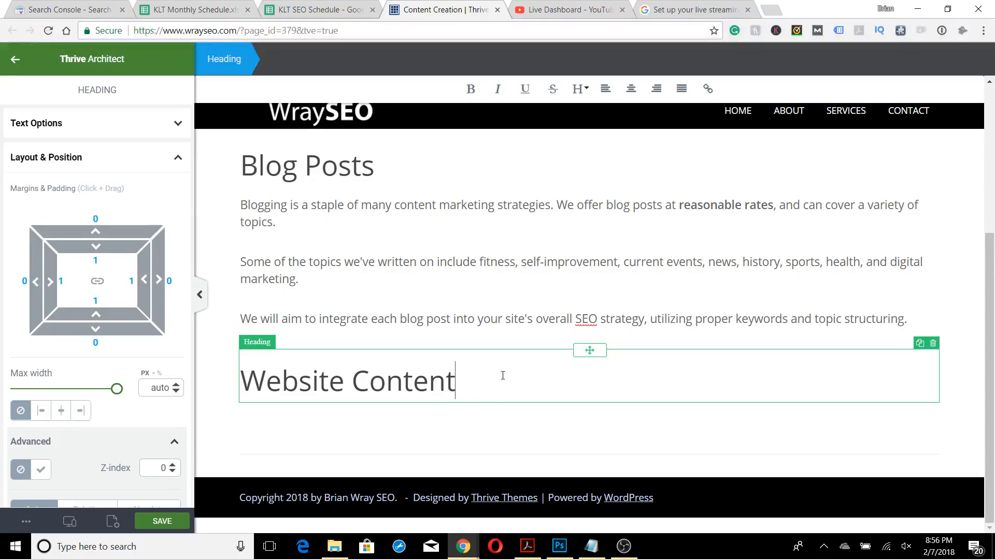
click(492, 441)
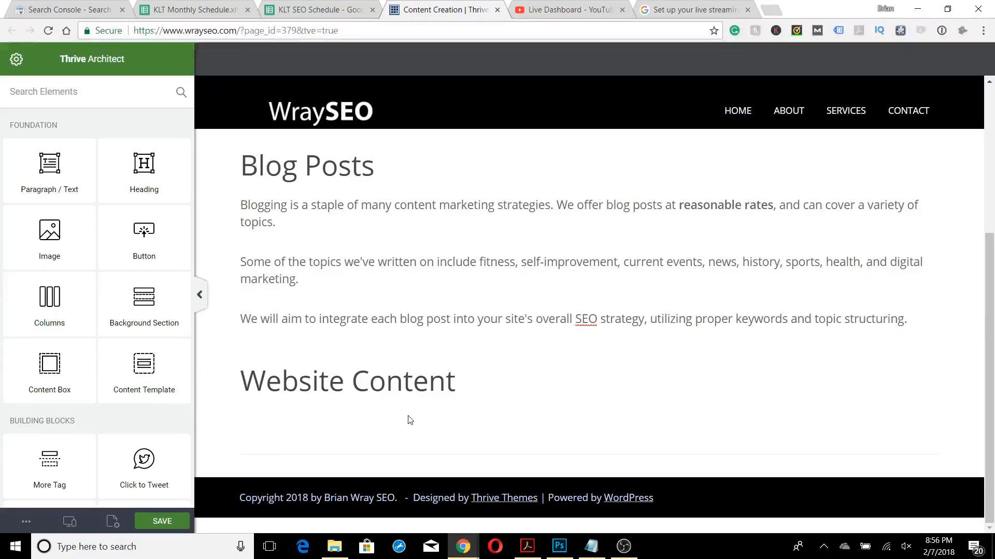
- Add a text element below the Website Content heading, with its top padding set to 15 and bottom padding to 0
click(43, 172)
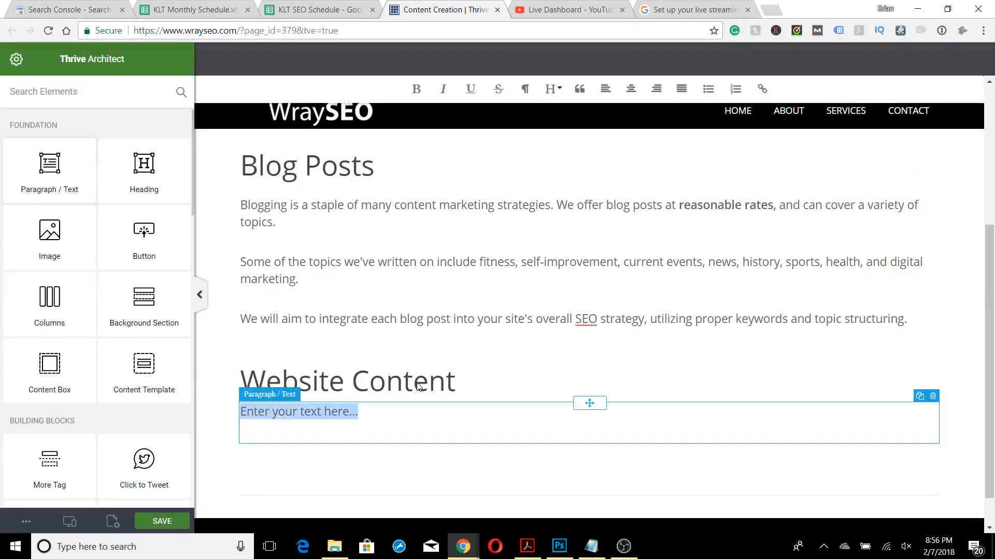
scroll(106, 306, down, 7)
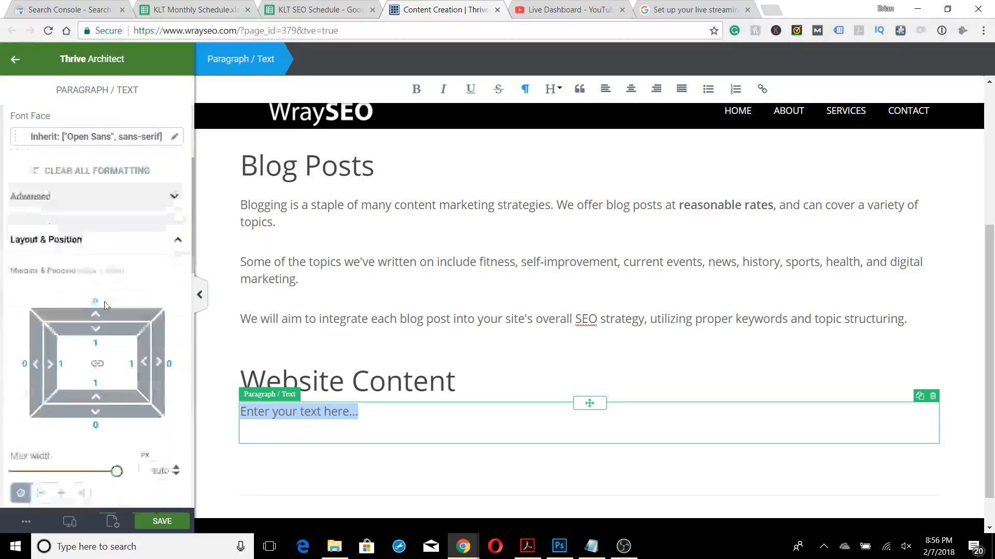
scroll(106, 305, up, 2)
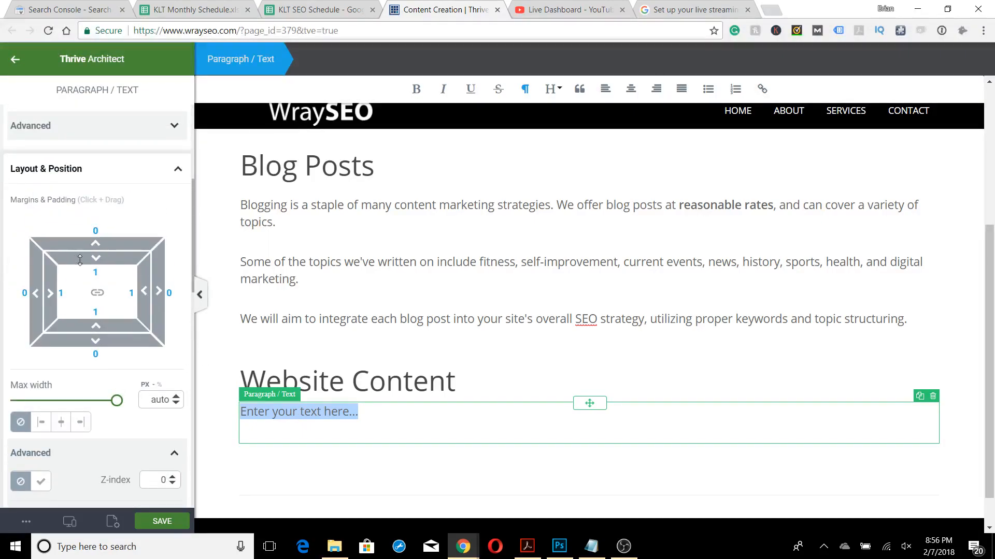
click(96, 326)
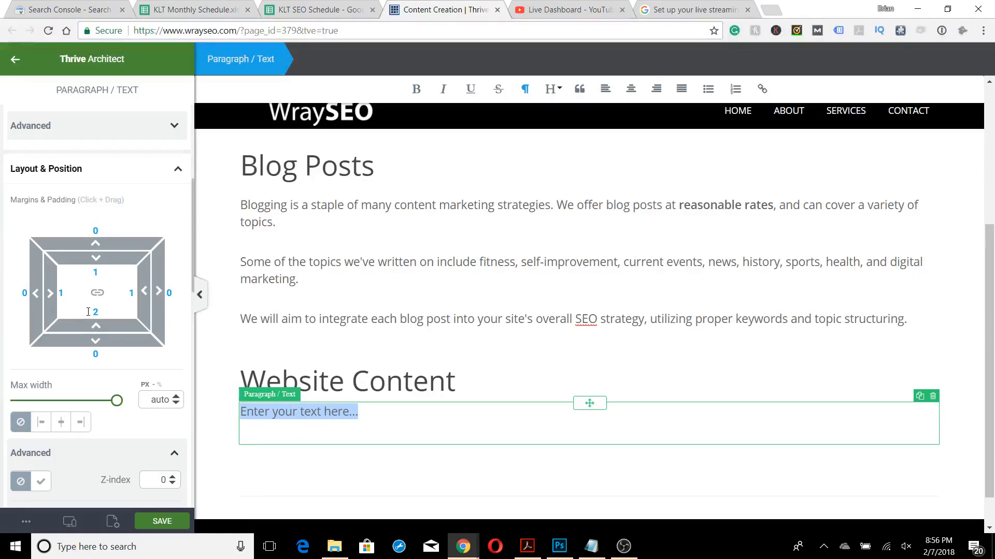
click(96, 327)
drag(96, 329, 105, 316)
drag(104, 317, 105, 334)
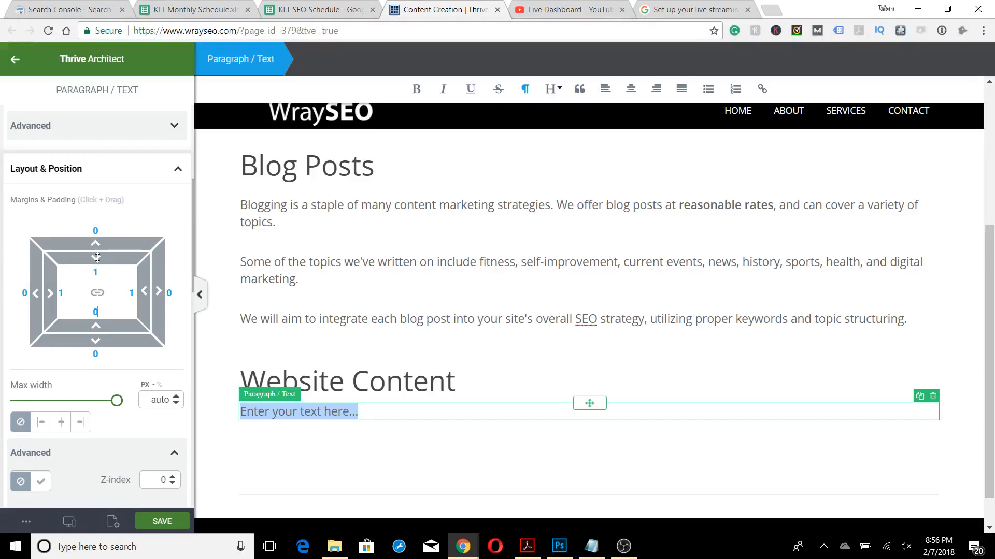
drag(97, 257, 102, 275)
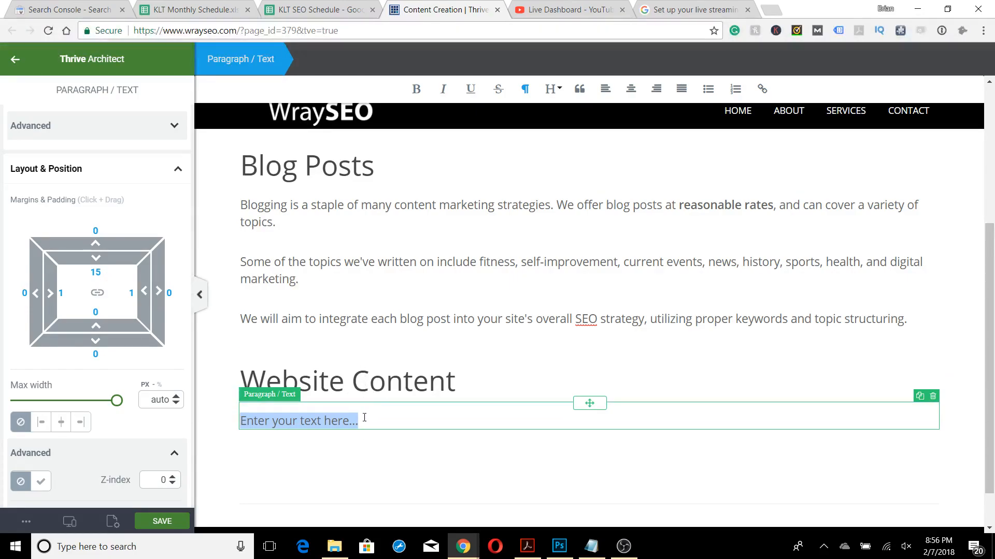
click(346, 459)
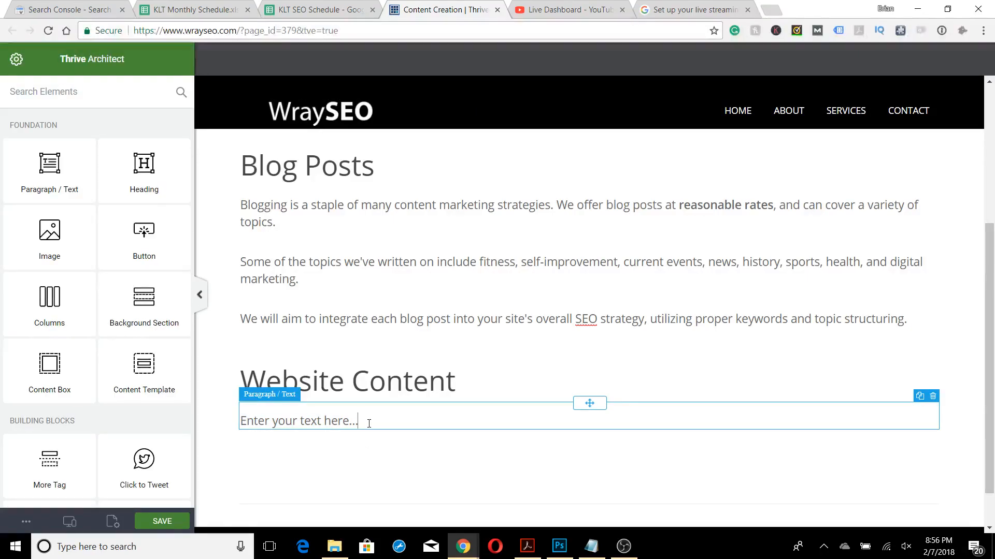
- Replace the placeholder under Website Content with "Whether you're creating a brand new website, or trying to improve the quality of your current site,"
click(367, 421)
drag(368, 423, 228, 421)
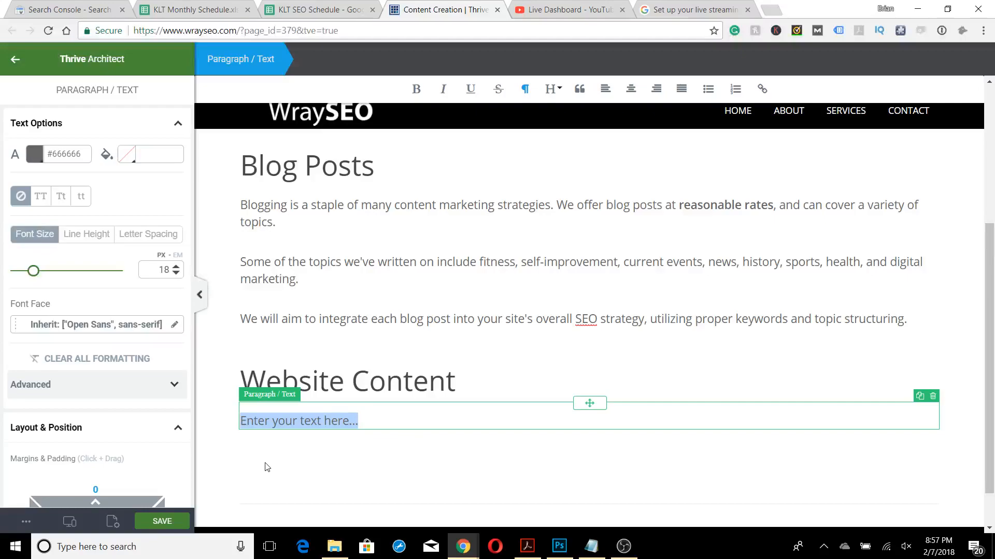
text(Whether you're)
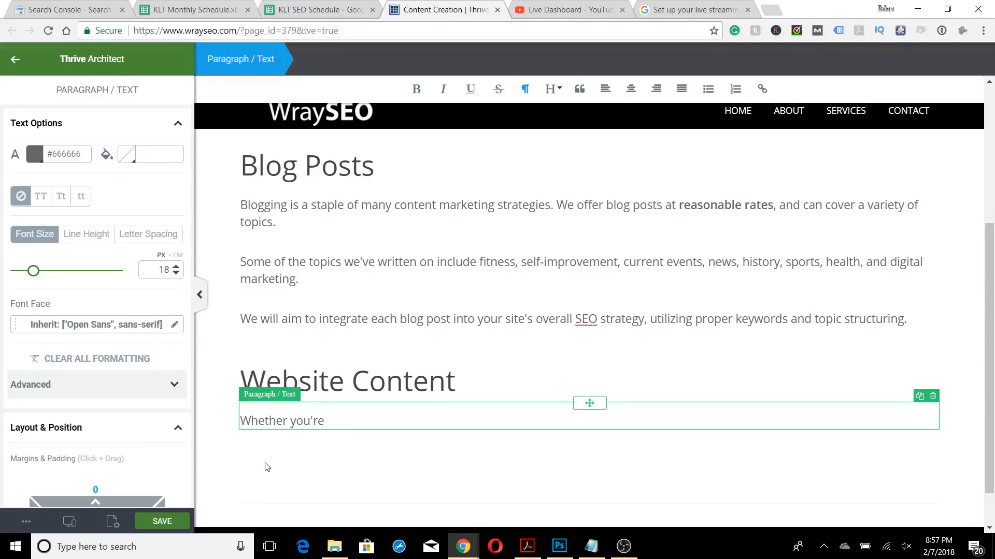
text(creating a brand )
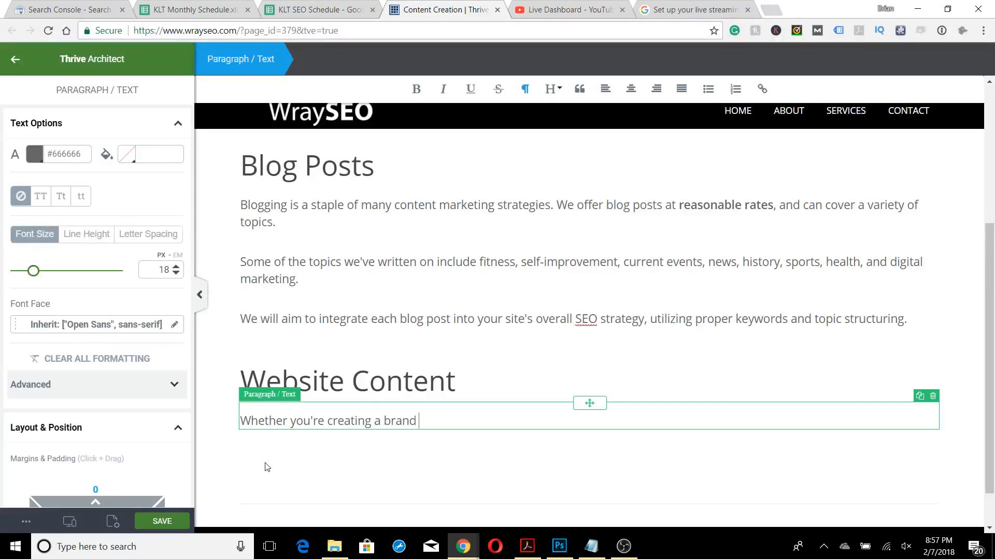
text(new site)
key(BackSpace)
key(BackSpace)
key(BackSpace)
key(BackSpace)
text(website, or trying to )
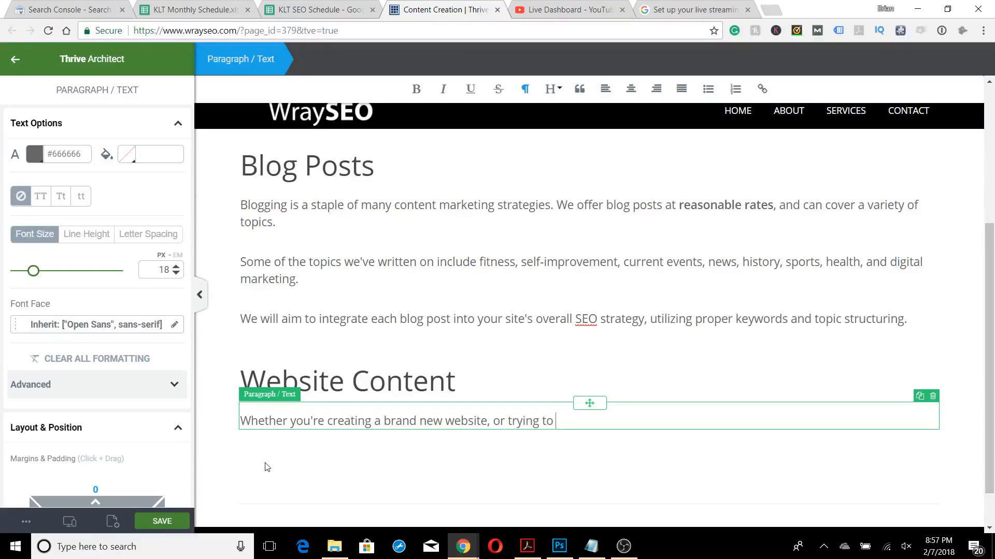
text(improve the quality of your c)
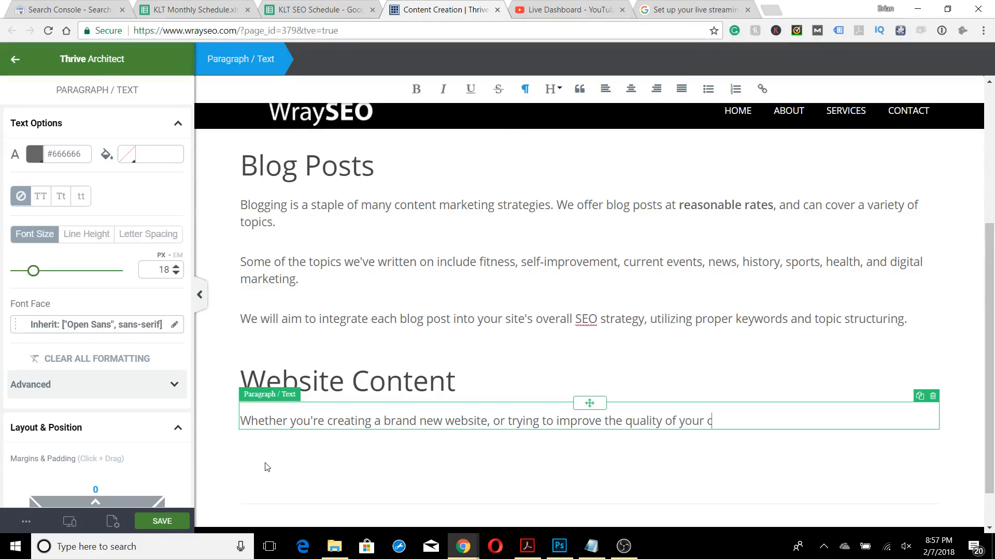
text(urrent site,)
- Reword the Website Content sentence to read "or just looking to improve your current site," in place of "trying to improve the quality of"
drag(600, 422, 509, 426)
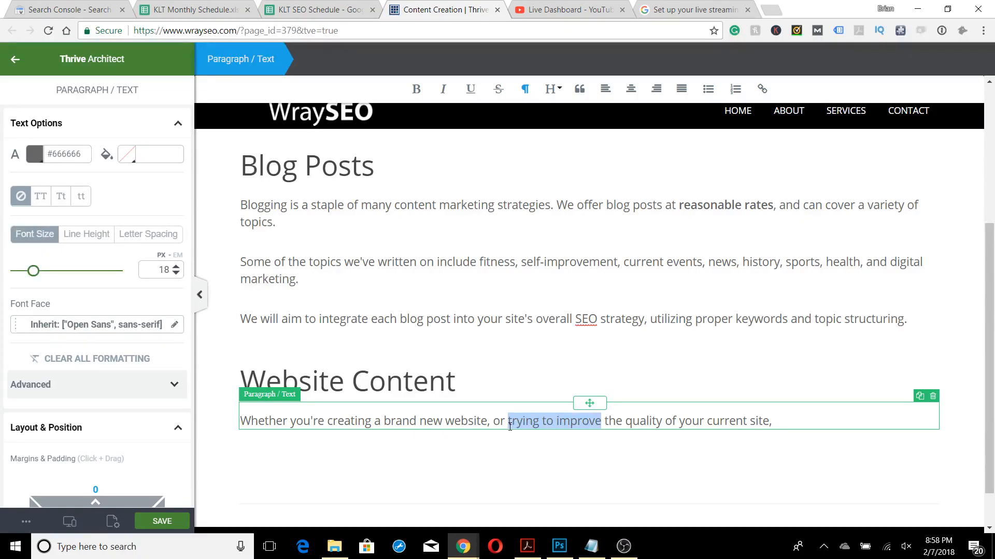
text(just looking to )
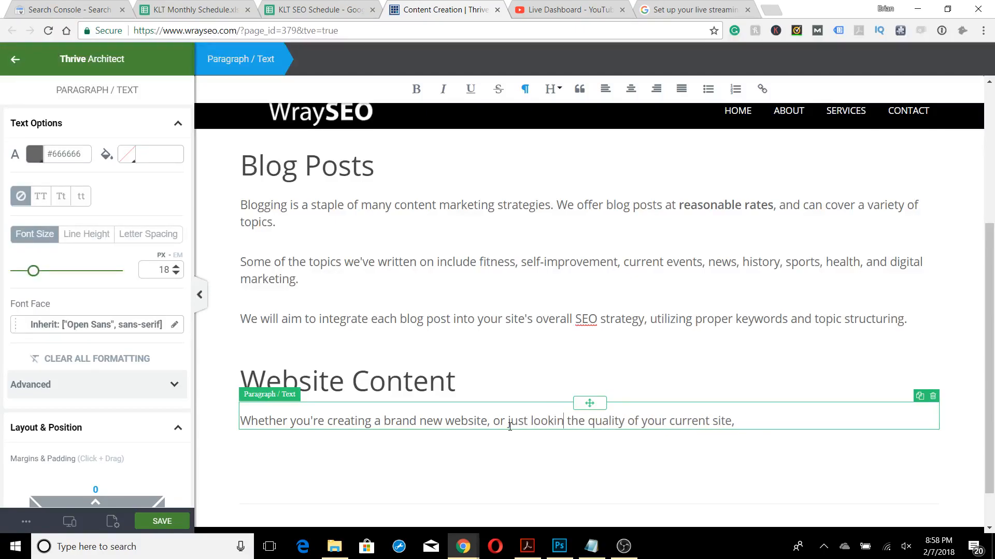
text(improve)
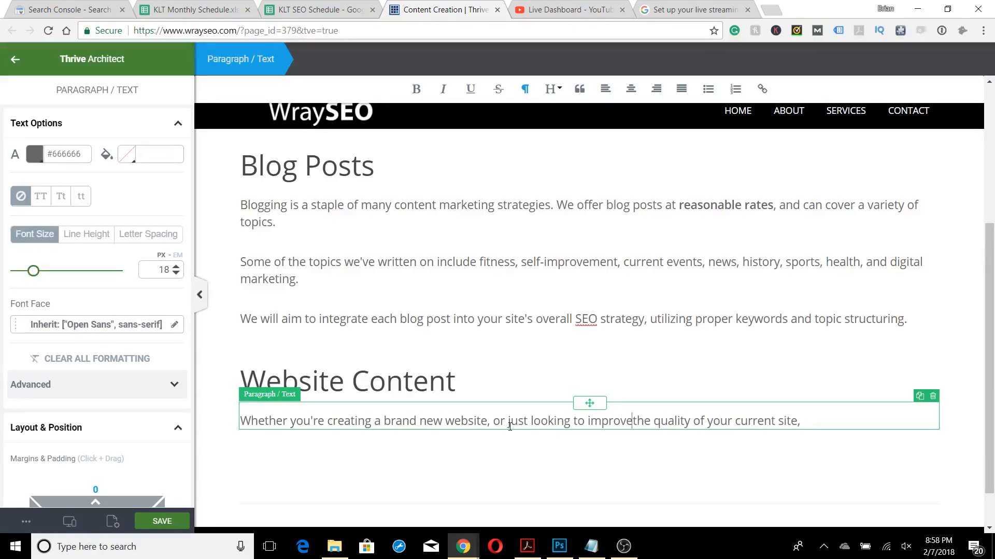
key(Delete)
key(Delete)
key(Delete)
key(Delete)
key(Delete)
key(Delete)
key(Delete)
key(Delete)
key(Delete)
key(Delete)
key(Delete)
key(Delete)
key(Delete)
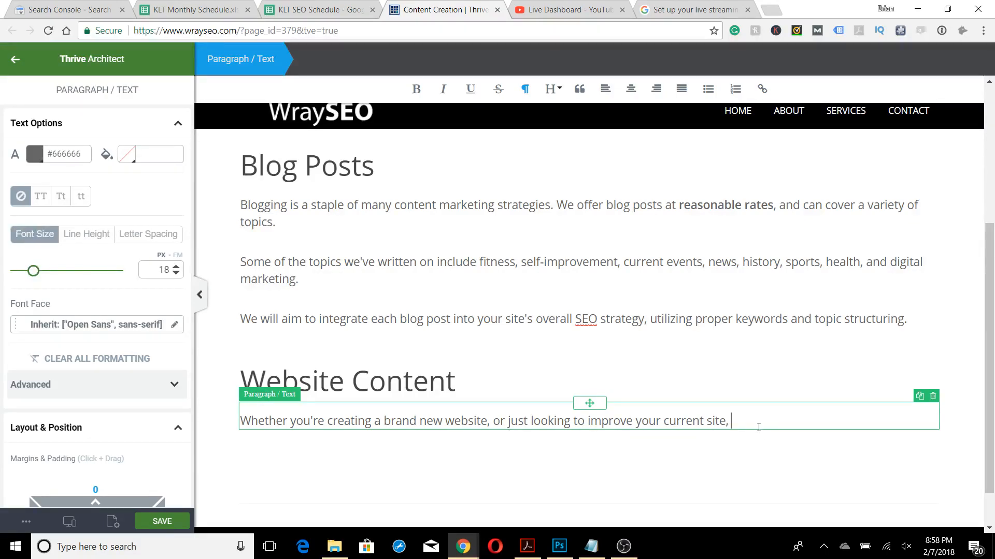
- Complete the Website Content sentence with "we can provide new content that stands out."
text(we can provide new content)
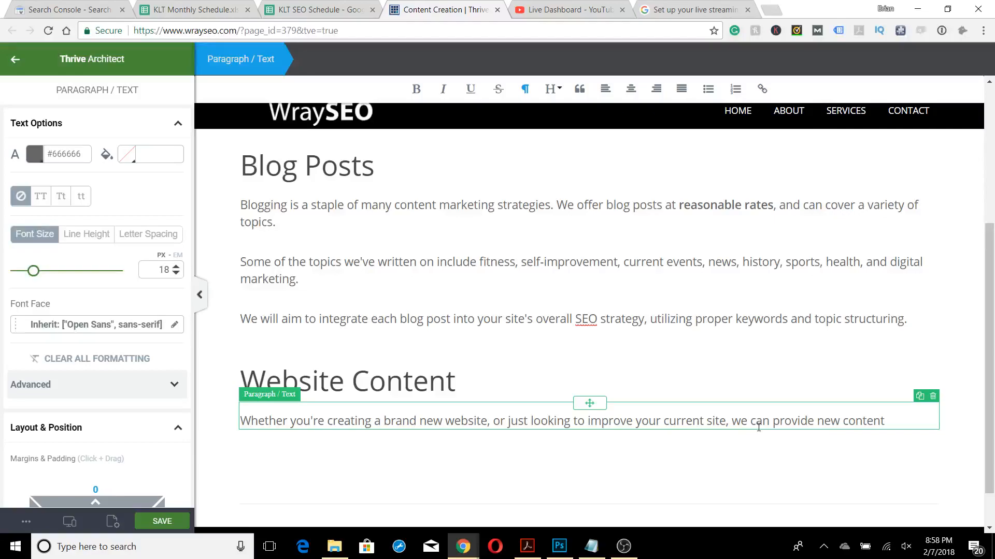
text( to )
text(make)
key(BackSpace)
key(BackSpace)
key(BackSpace)
key(BackSpace)
key(BackSpace)
key(BackSpace)
key(BackSpace)
text(that stands)
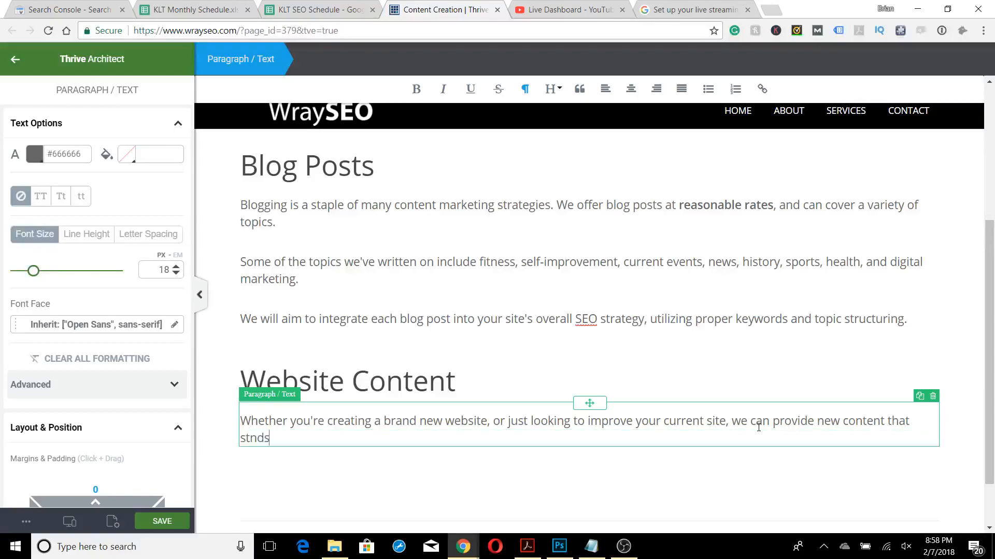
text( out.)
- Switch to the YouTube Live Dashboard, examine the stream analytics and preview, and return to the page editor
click(536, 10)
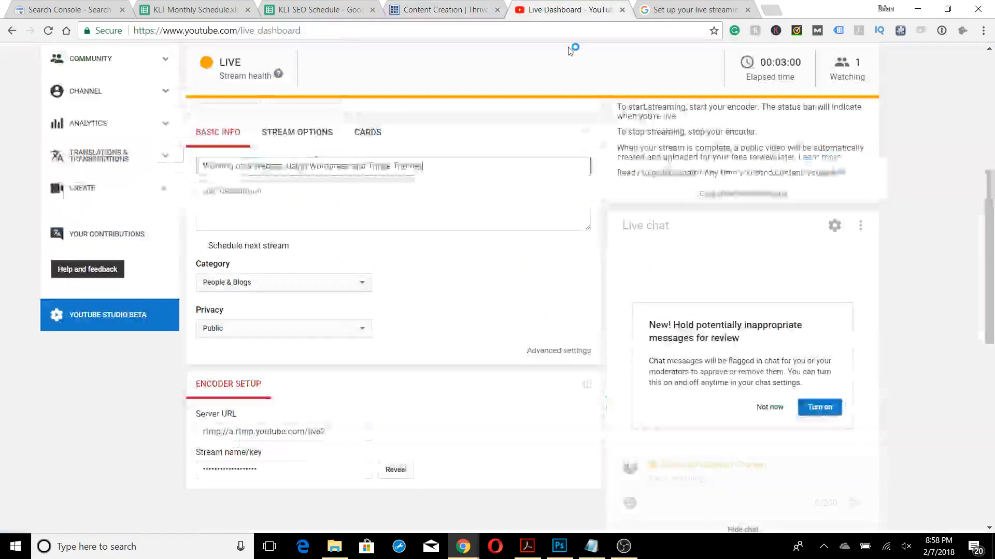
scroll(946, 285, down, 4)
scroll(947, 285, down, 2)
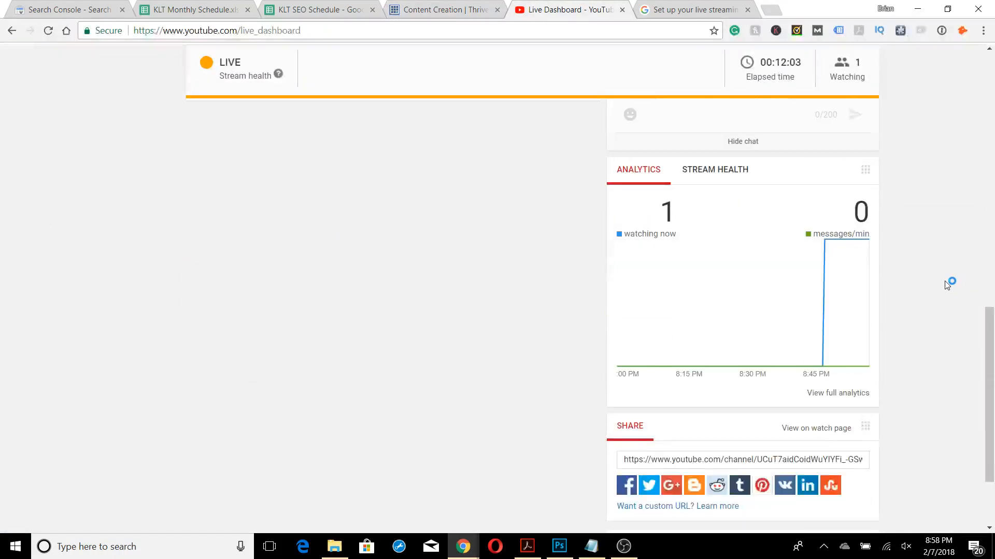
mouse_move(834, 245)
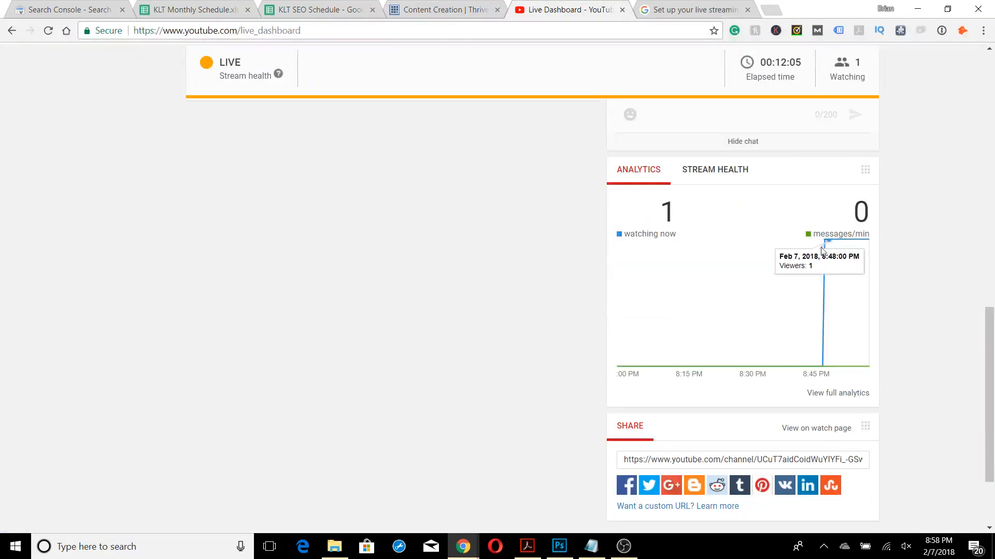
scroll(906, 333, down, 2)
scroll(905, 331, up, 9)
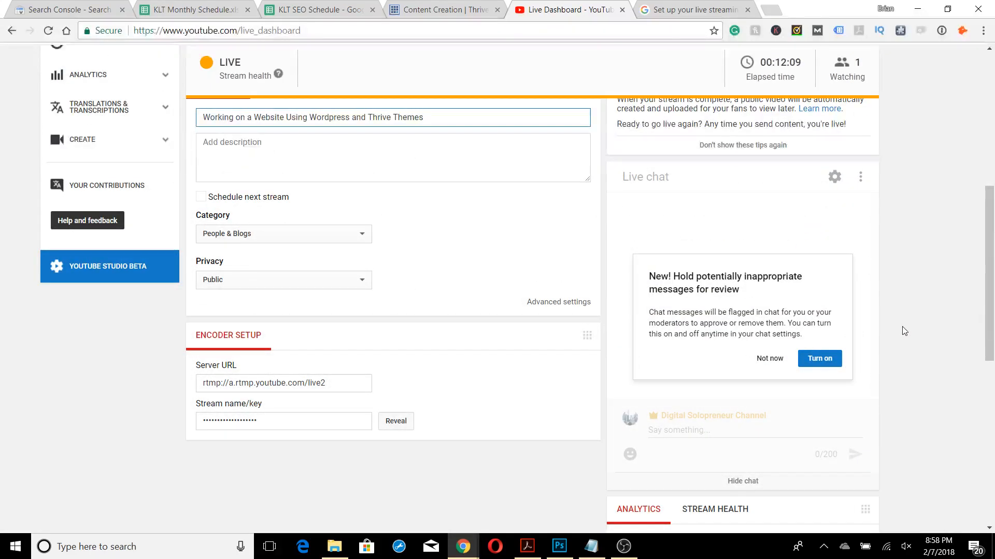
scroll(904, 330, up, 7)
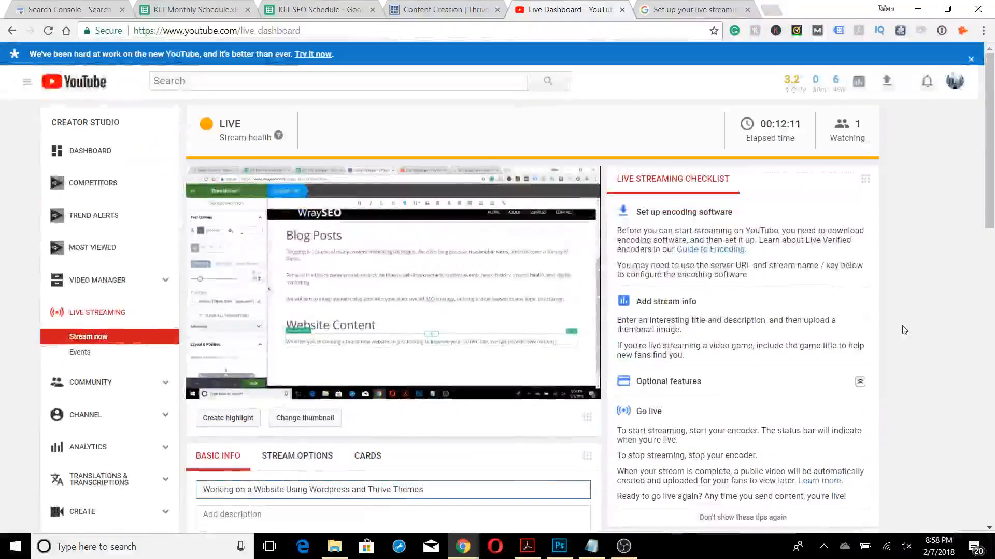
click(446, 9)
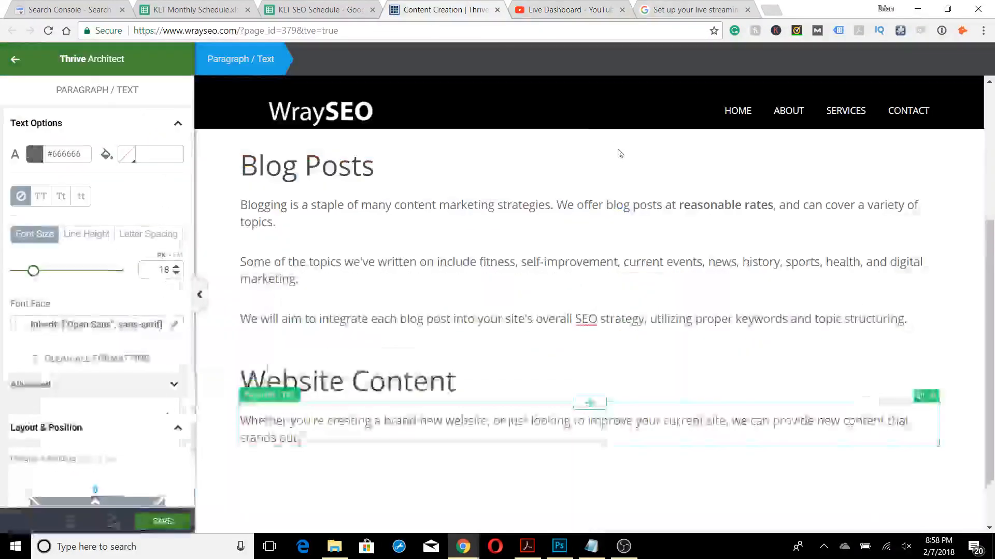
click(570, 7)
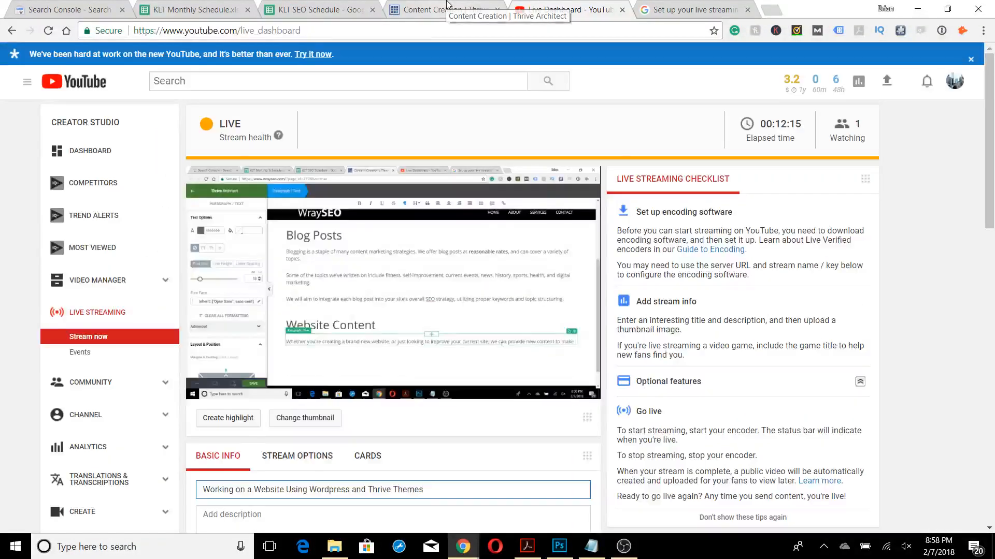
click(447, 4)
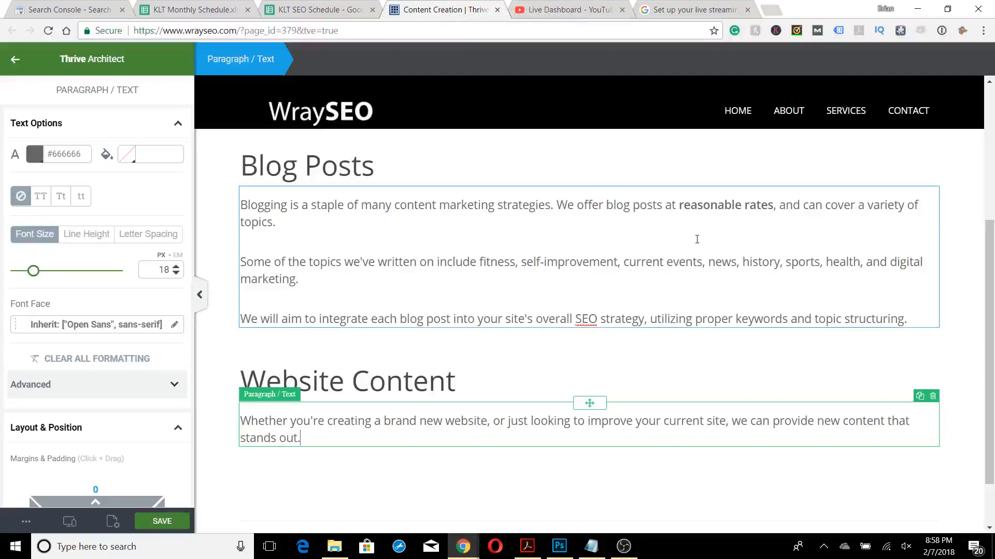
- Insert the paragraph "Let your brand tell a story." above the existing Website Content sentence
click(549, 439)
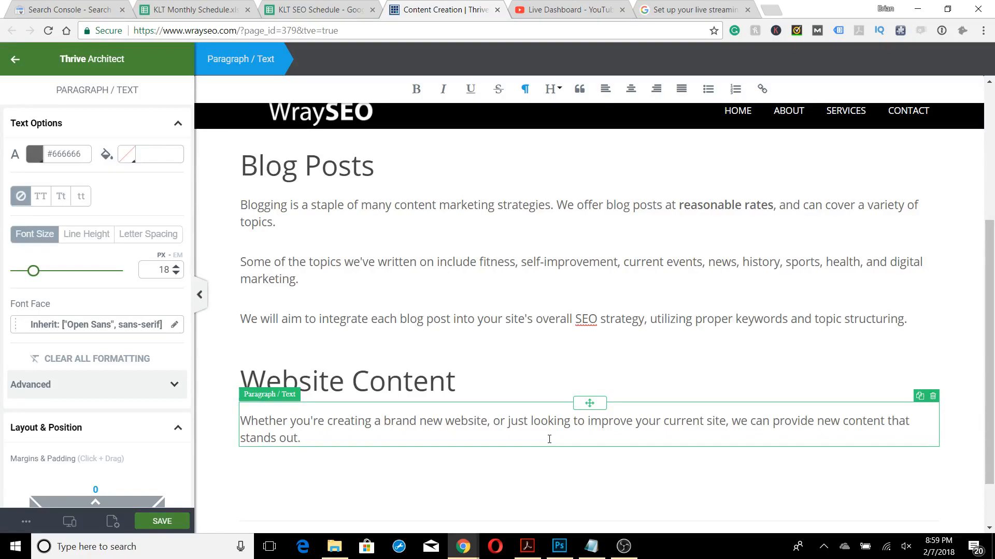
double_click(760, 422)
click(752, 436)
drag(301, 438, 889, 423)
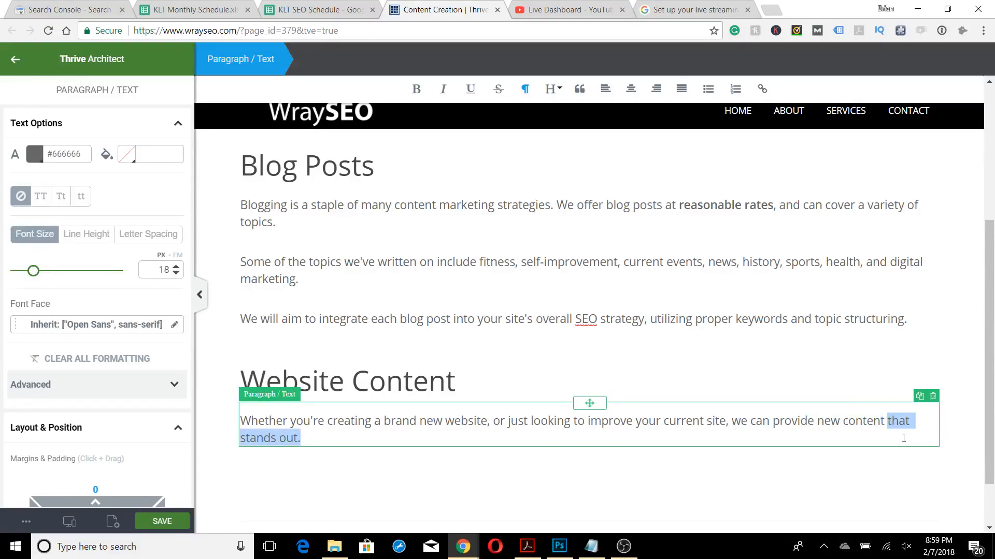
click(241, 421)
key(Return)
key(Up)
text(Let your brand )
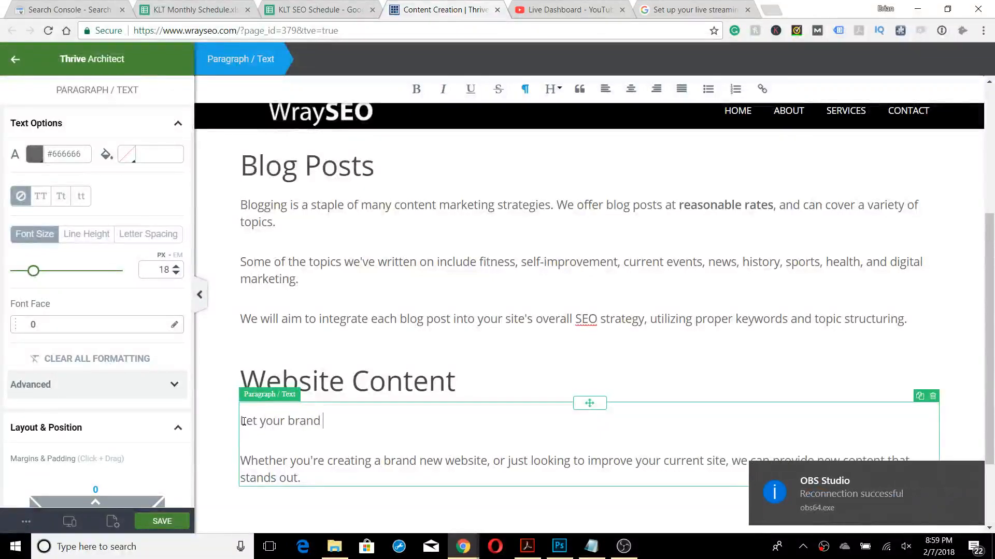
text(tell a story.)
- Check the stream status and viewer analytics again on the YouTube Live Dashboard and return to the Content Creation page
click(624, 546)
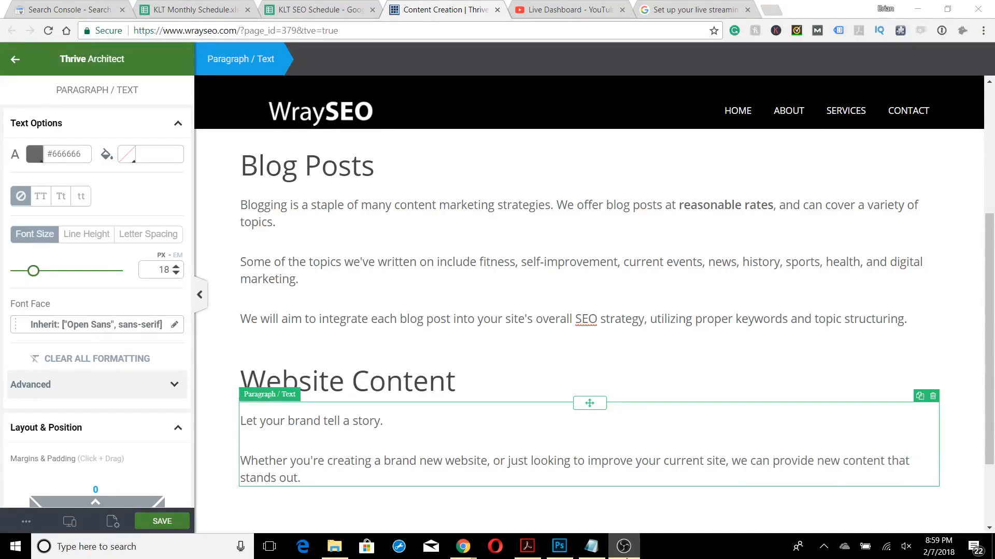
click(559, 6)
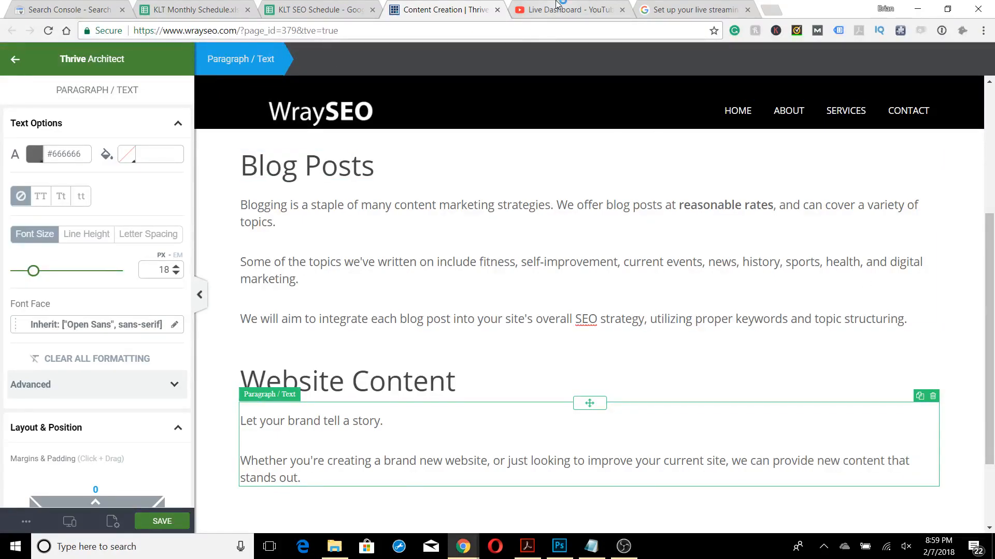
click(914, 175)
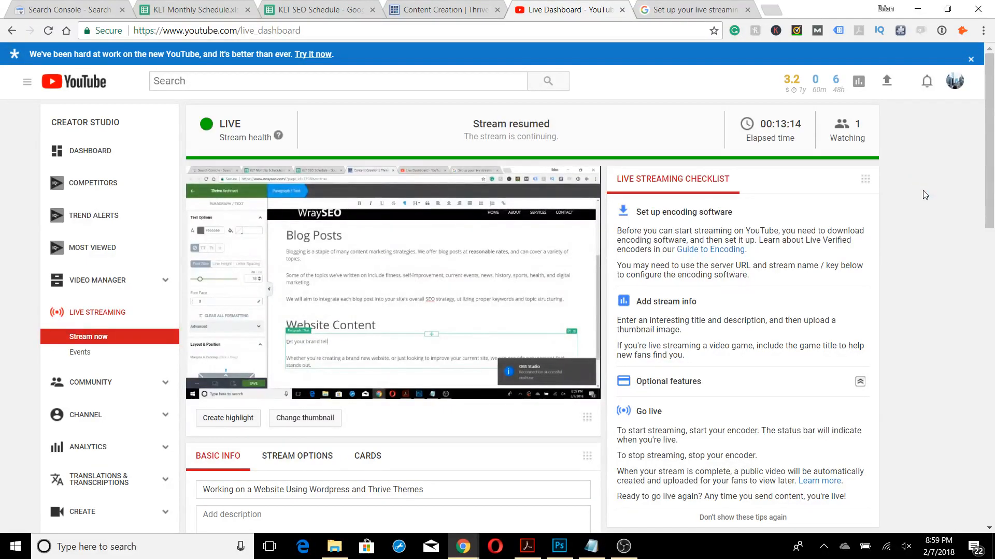
scroll(925, 195, down, 7)
scroll(926, 195, down, 4)
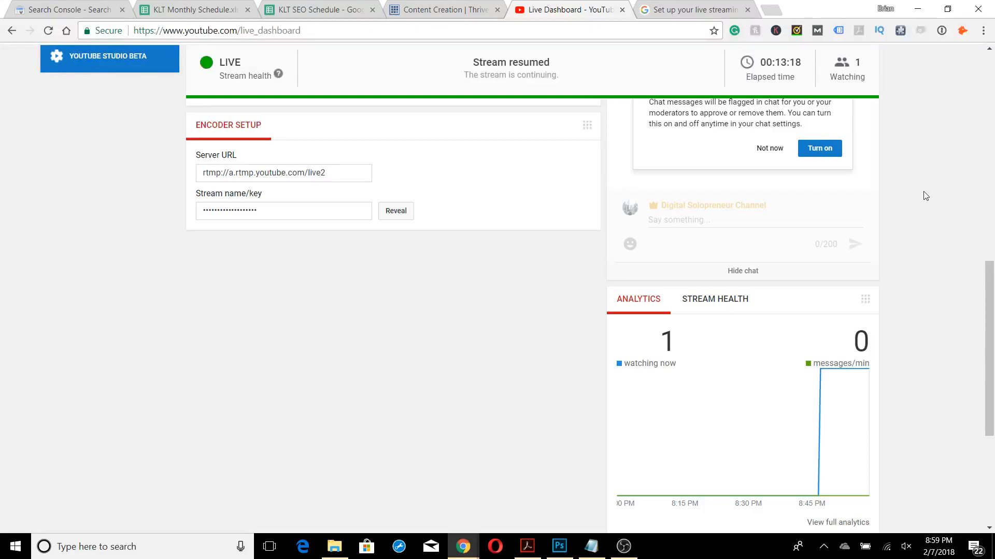
scroll(924, 194, up, 11)
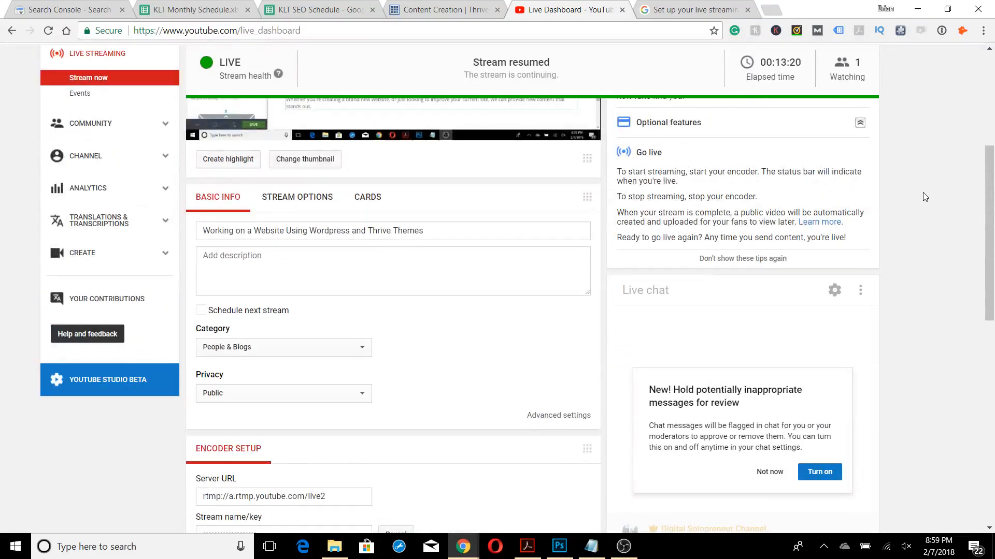
scroll(921, 194, up, 1)
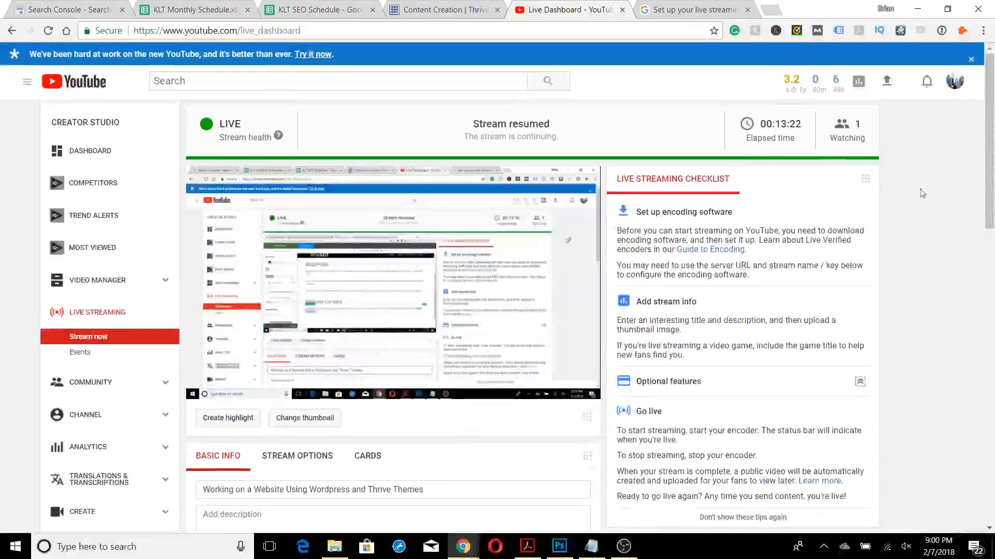
scroll(916, 191, down, 3)
scroll(916, 188, up, 3)
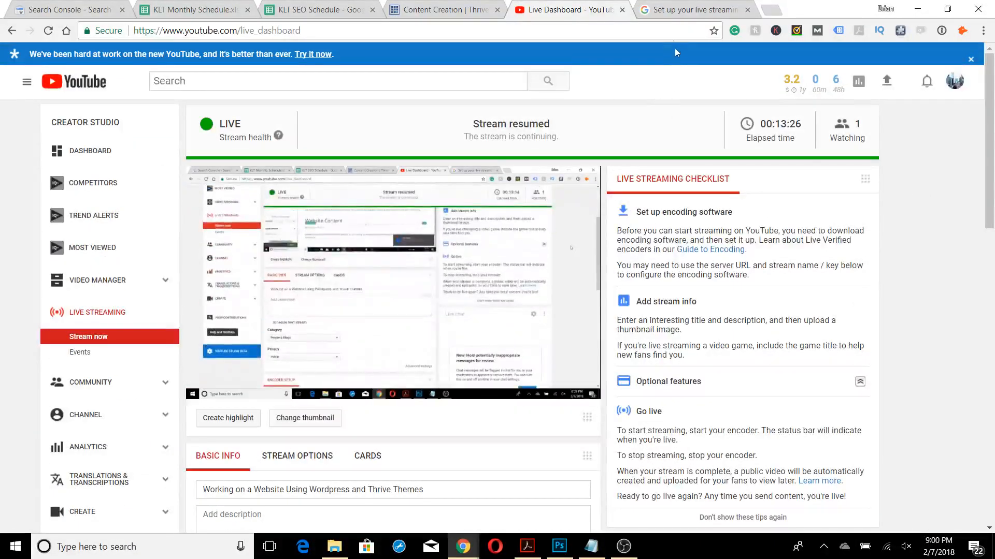
click(468, 11)
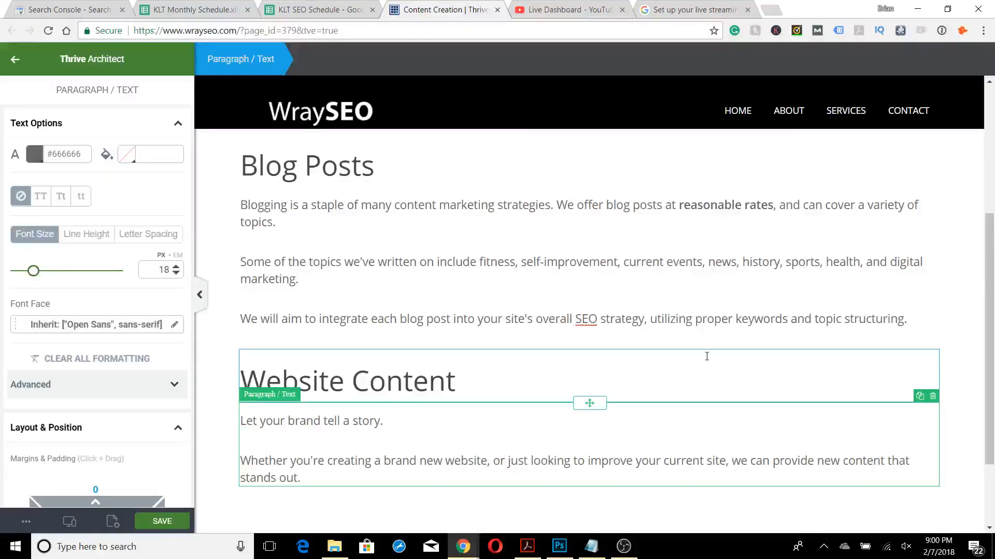
- Delete the word "brand" from "a brand new website" in the second Website Content paragraph
scroll(695, 357, down, 2)
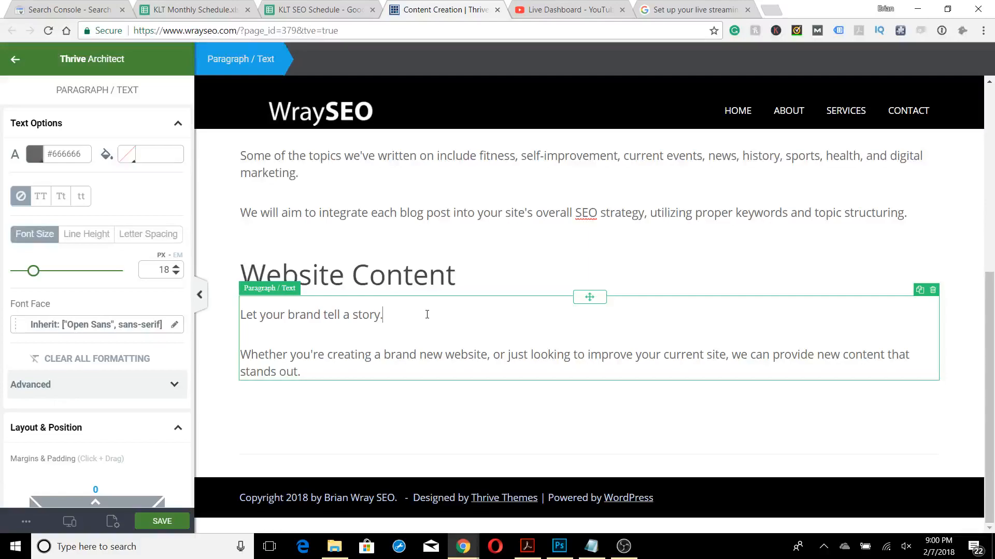
click(427, 314)
drag(417, 356, 393, 357)
key(BackSpace)
key(BackSpace)
key(BackSpace)
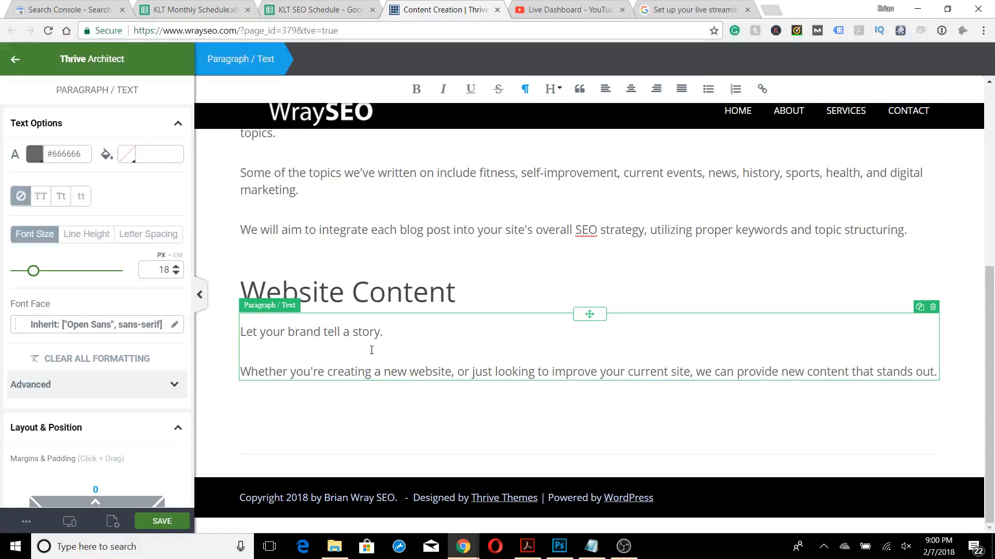
- Insert "us help" after "Let" so the first line reads "Let us help your brand tell a story."
drag(254, 331, 249, 331)
click(260, 332)
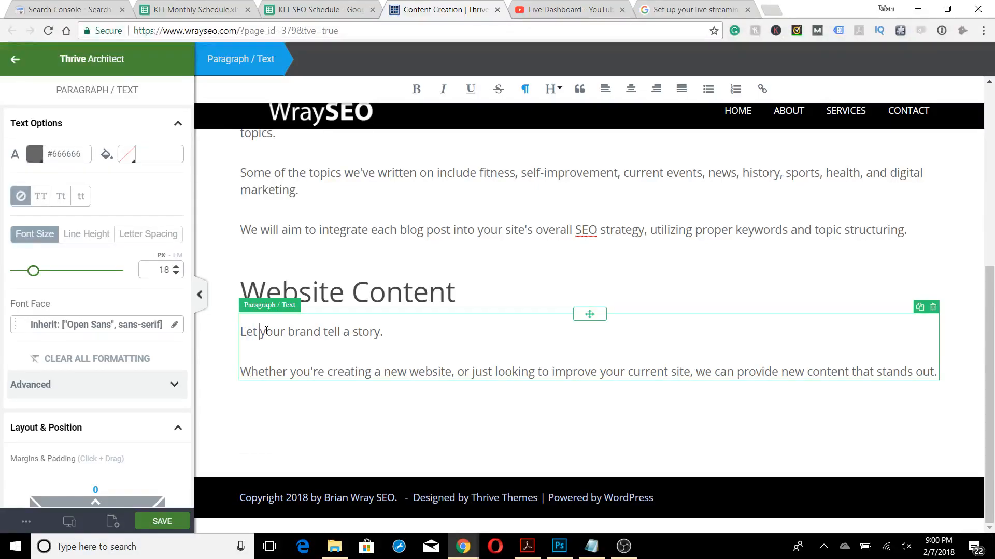
text(us help)
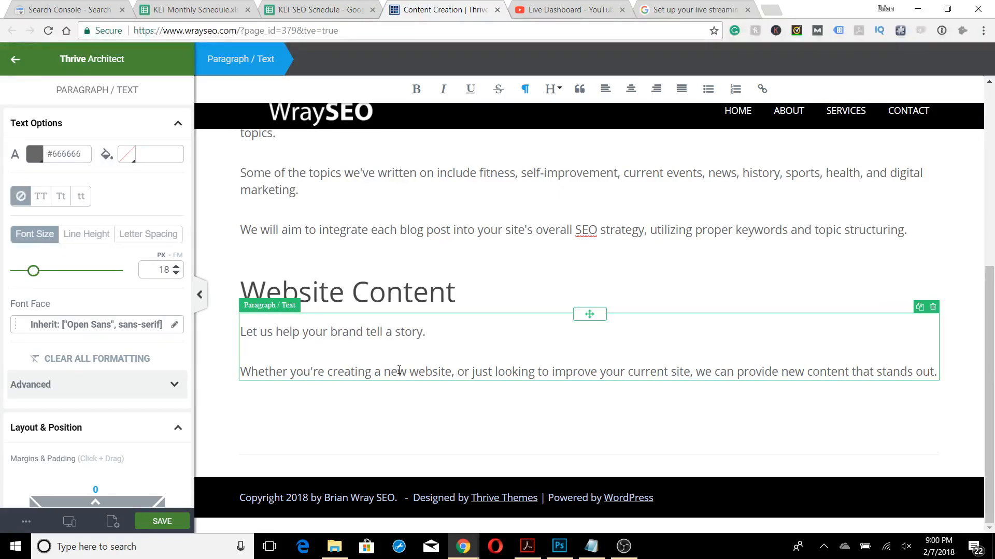
- Replace "creating" with "starting" in the sentence beginning "Whether you're"
click(372, 368)
key(BackSpace)
key(BackSpace)
key(BackSpace)
key(BackSpace)
key(BackSpace)
key(BackSpace)
key(BackSpace)
key(BackSpace)
text(starting)
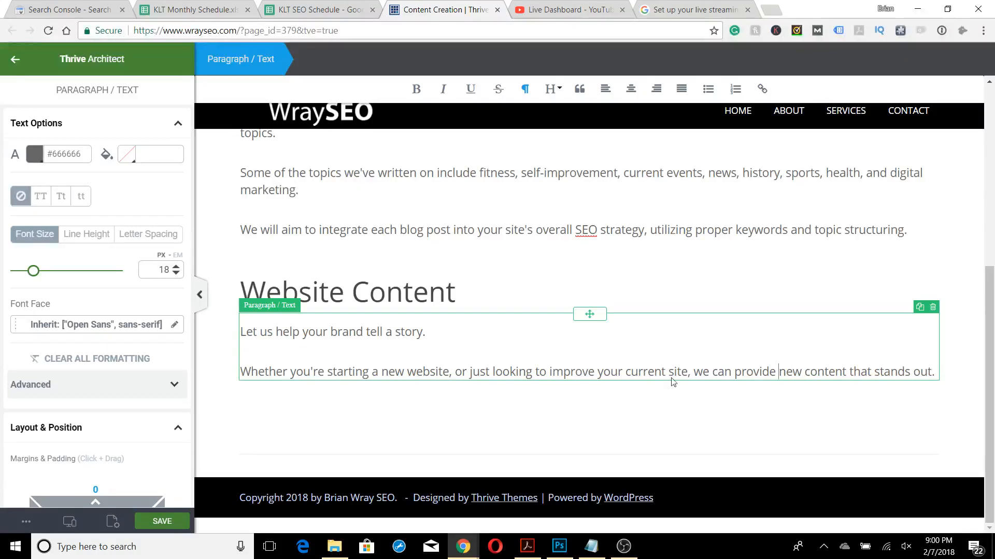
- Start a new paragraph after the sentence ending in "new content that stands out."
drag(490, 373, 472, 373)
click(513, 374)
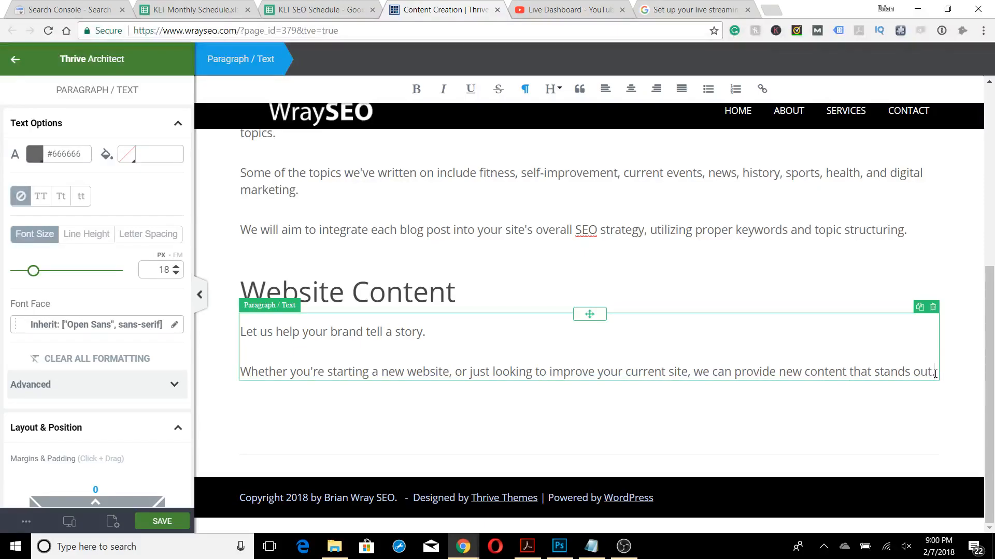
key(Return)
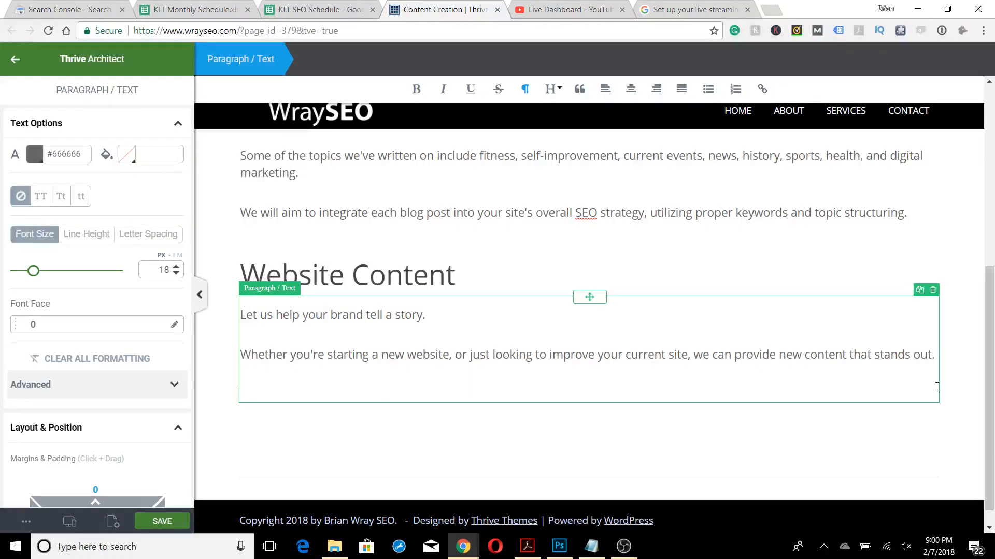
text(W)
key(BackSpace)
text(We can help you write)
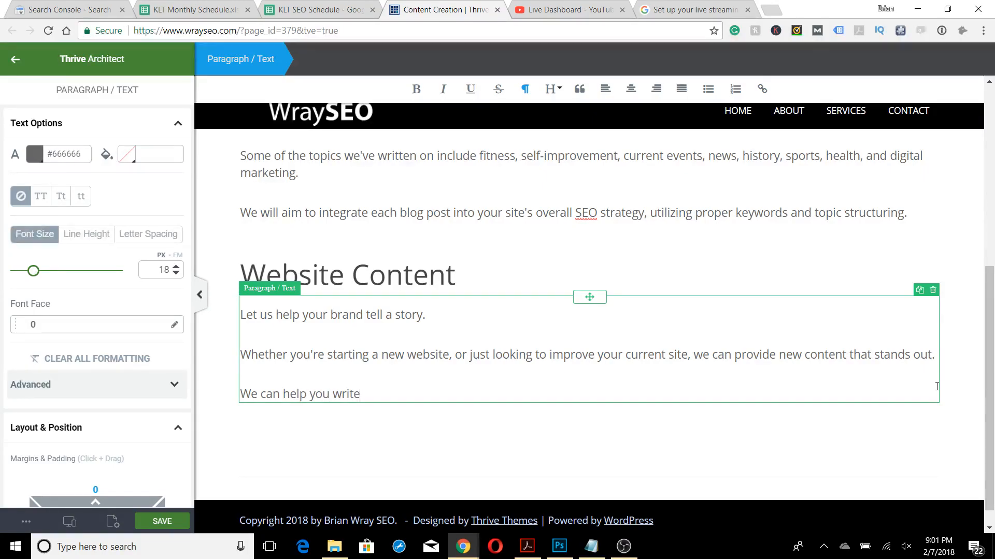
key(BackSpace)
key(BackSpace)
key(BackSpace)
key(BackSpace)
key(BackSpace)
key(BackSpace)
key(BackSpace)
key(BackSpace)
key(BackSpace)
key(BackSpace)
key(BackSpace)
key(BackSpace)
key(BackSpace)
key(BackSpace)
key(BackSpace)
key(BackSpace)
key(BackSpace)
key(BackSpace)
key(BackSpace)
key(BackSpace)
key(BackSpace)
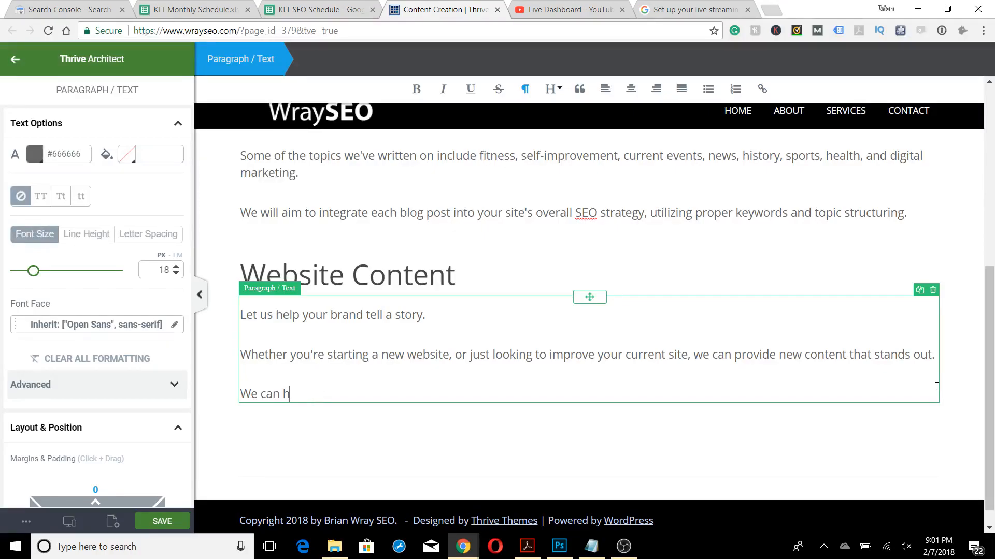
- Begin the third Website Content paragraph with "From engaging homepage copy that grabs readers' attention", in place of the started "We can h"
text(From )
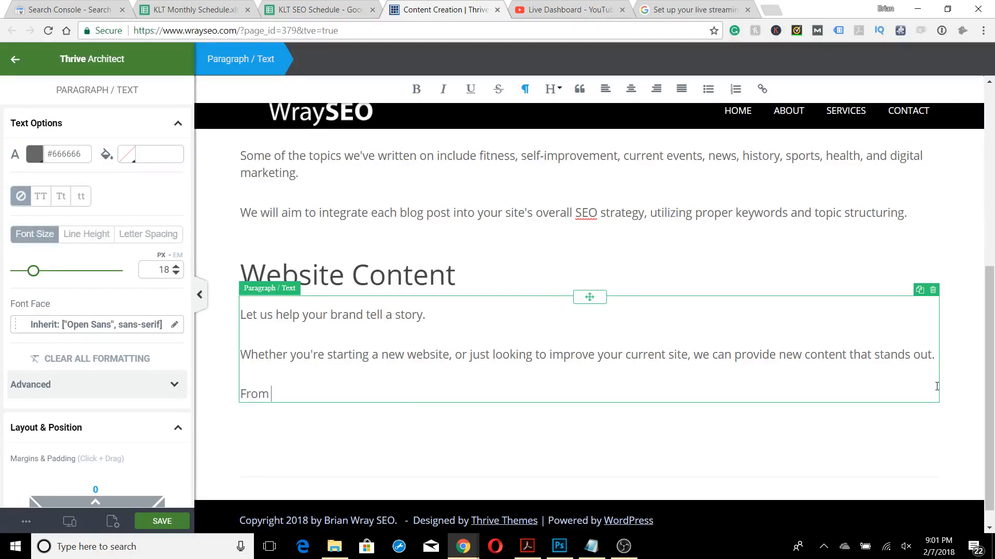
text(engaging home)
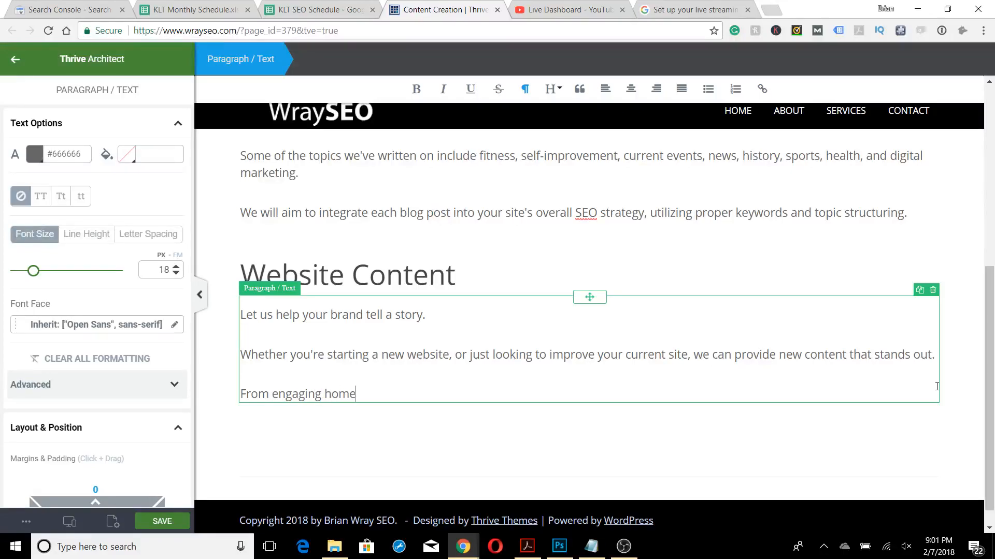
text(page copy)
text(that)
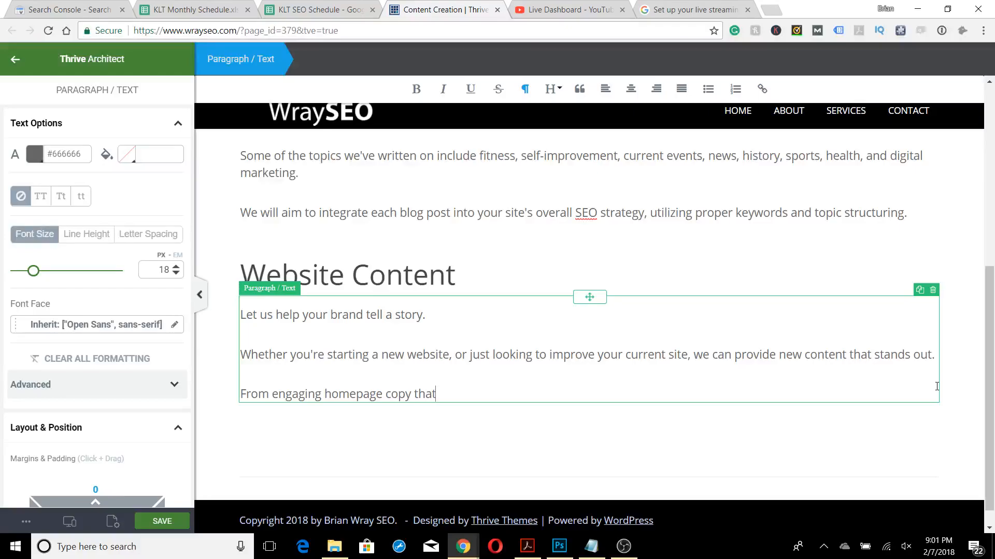
text( grabs readers' attention)
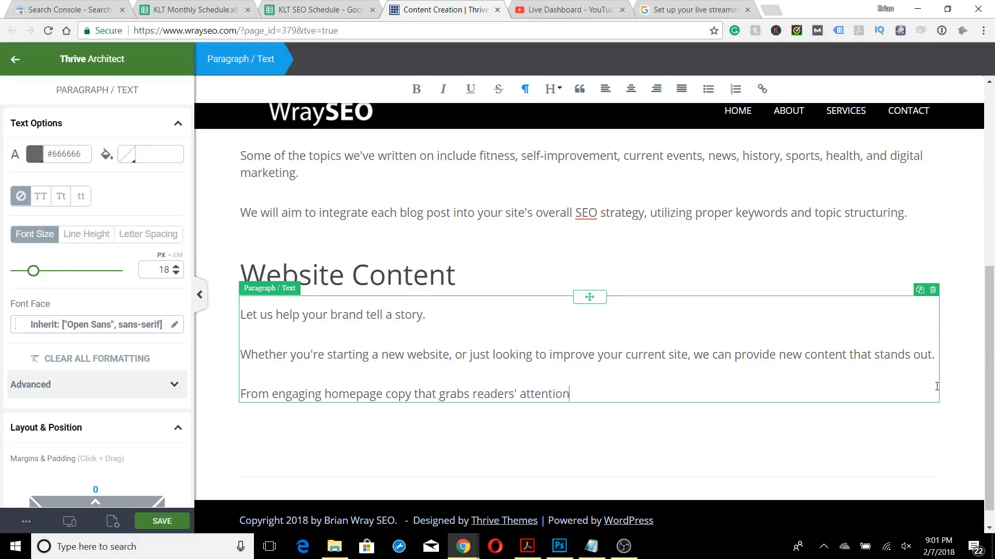
- Reword "readers' attention" as "the reader's attention" in the third Website Content paragraph
key(ctrl+shift+Left)
key(BackSpace)
key(ctrl+BackSpace)
key(BackSpace)
text(the reader's attention)
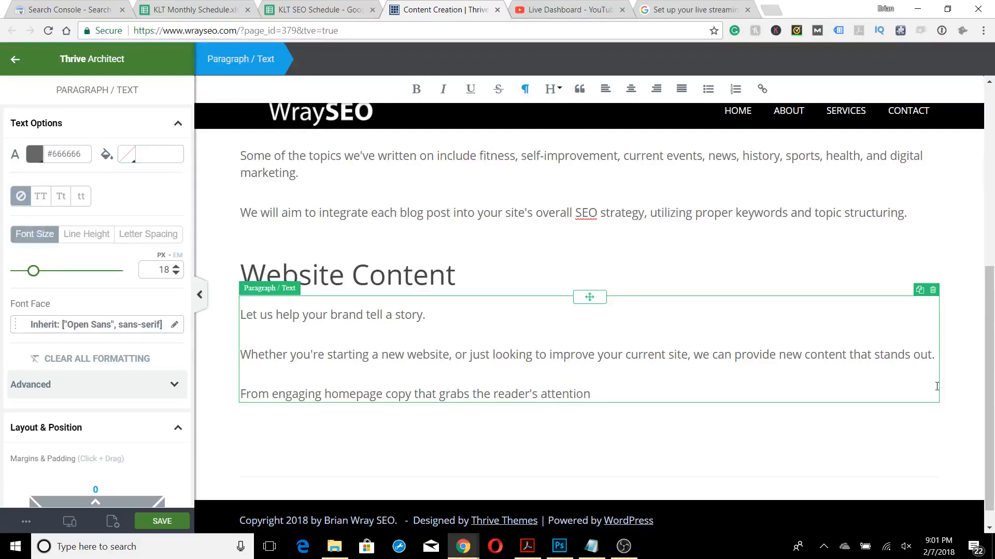
- Continue the third paragraph's sentence with ", to services pages that explain everything you do in detail"
text(, to)
text(servie)
key(BackSpace)
text(ces pages)
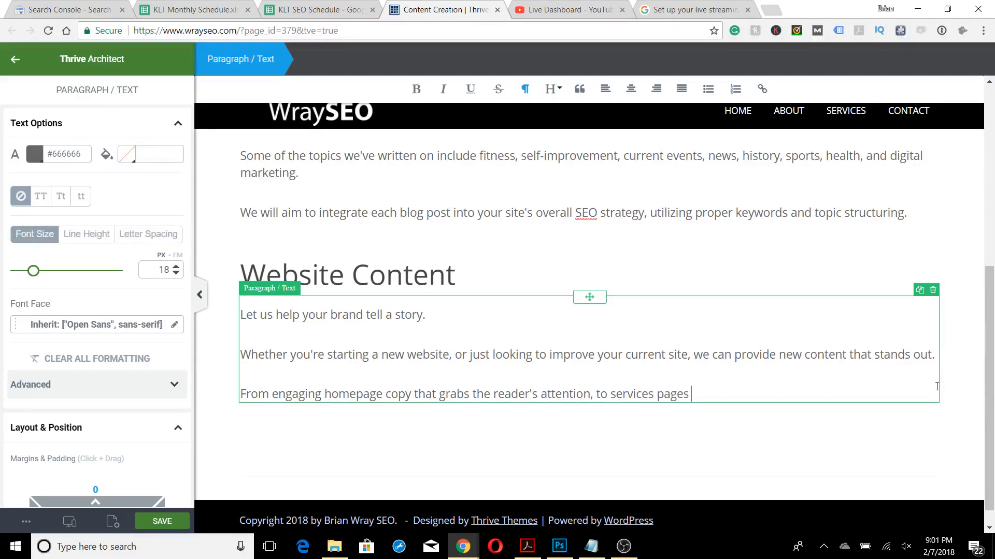
text( that explain everythin)
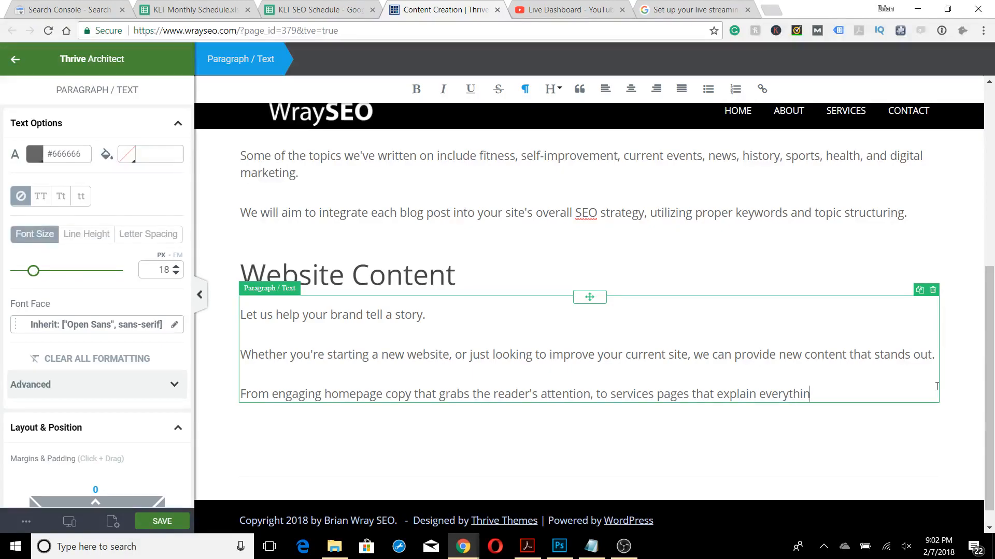
text(g you do in detia)
key(ctrl+BackSpace)
text(detail)
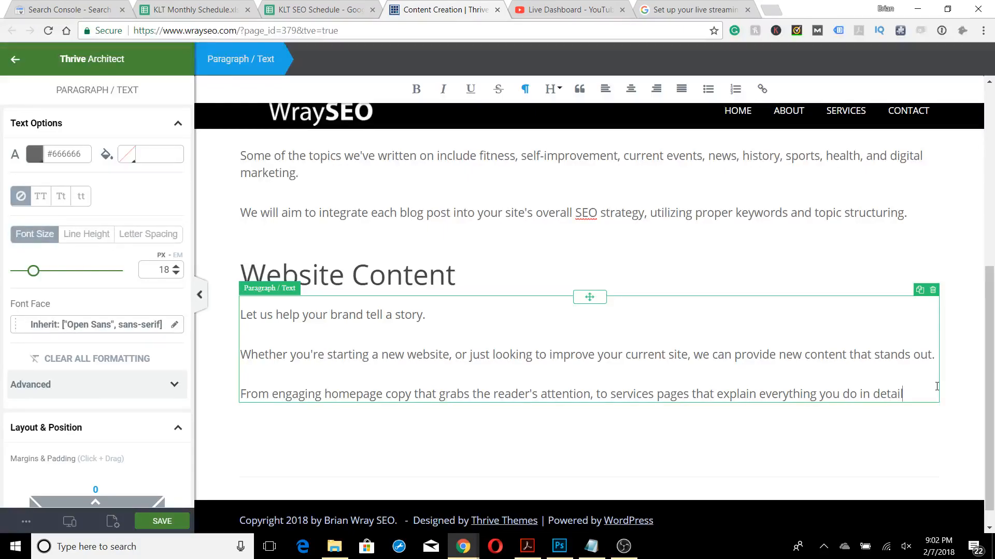
- Finish the sentence with ", we can give you the words that drive conversions." and save the page
text(, we can)
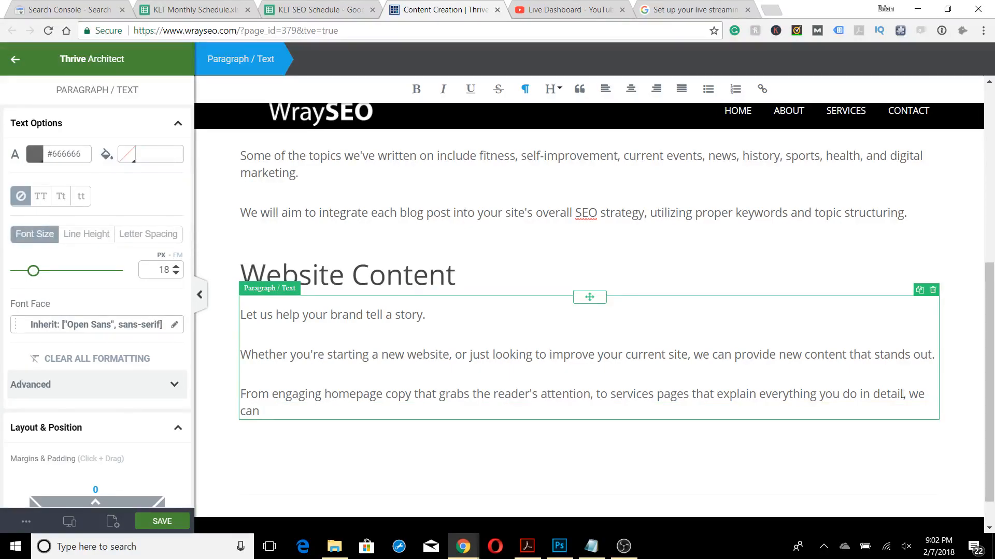
text( give you the words that drive)
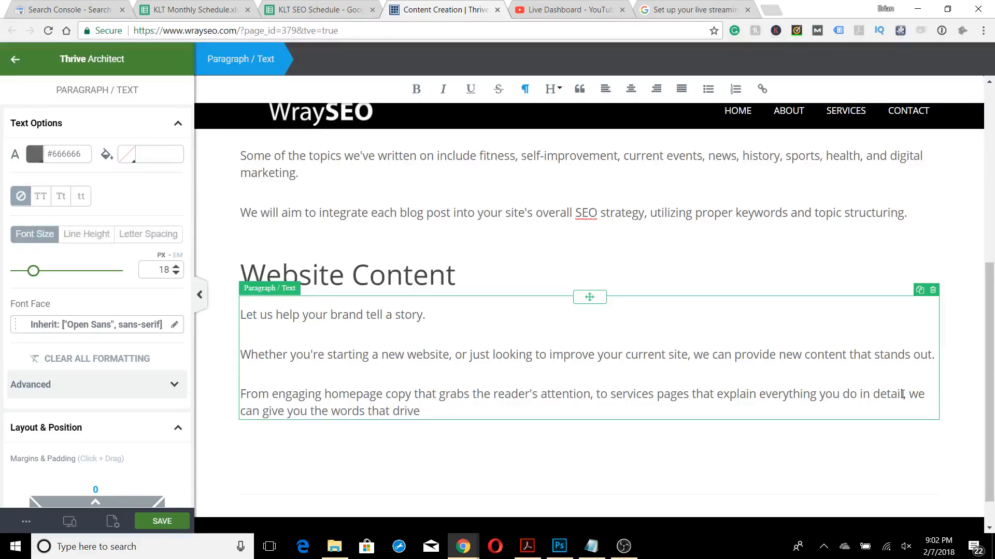
text( conversions.)
key(ctrl+s)
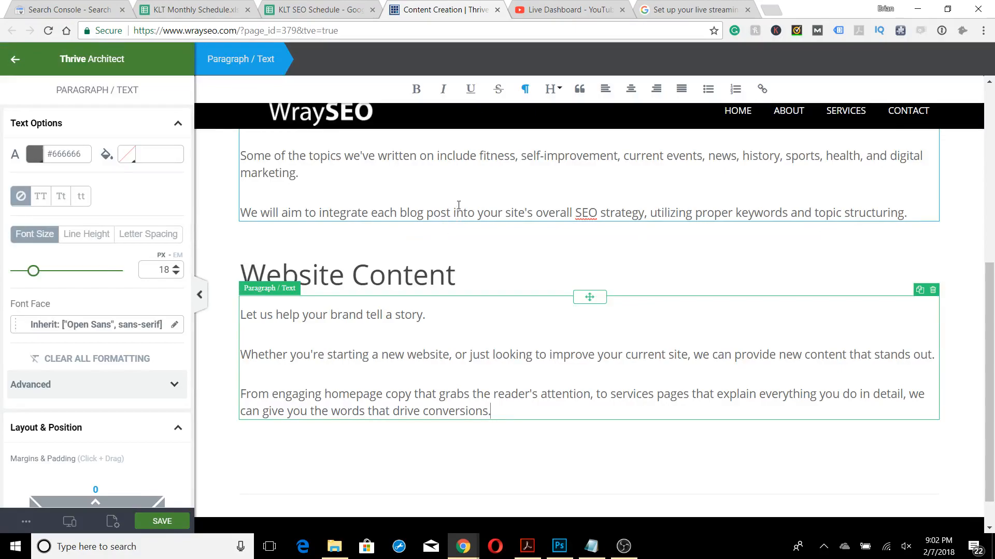
- Switch to the YouTube Live Dashboard and check the stream's status and live chat
click(568, 5)
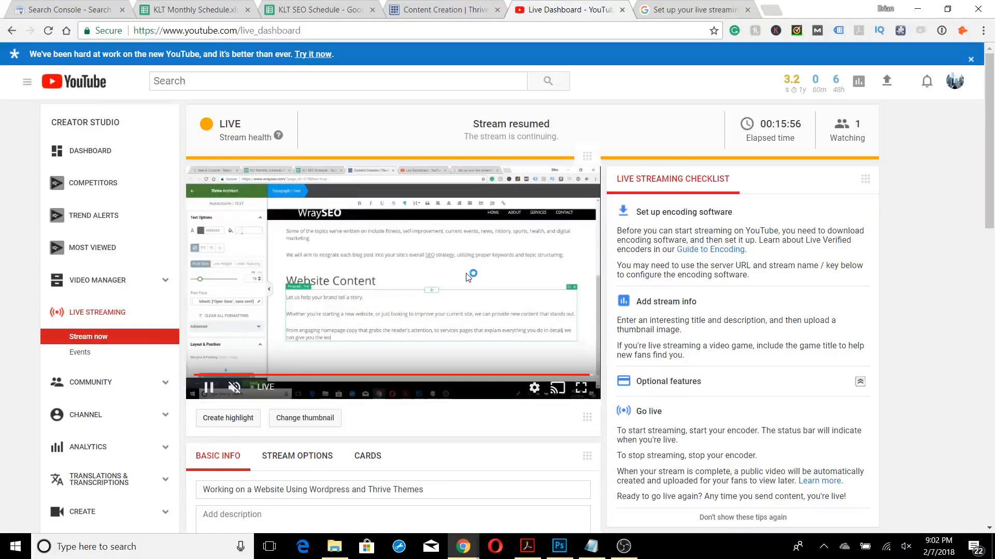
scroll(676, 299, down, 3)
scroll(675, 299, down, 3)
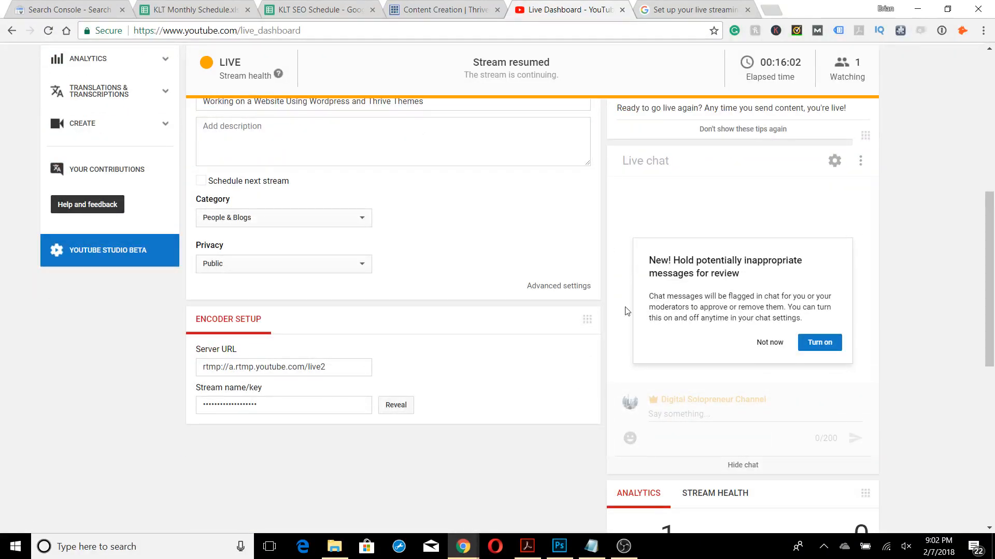
drag(991, 305, 990, 115)
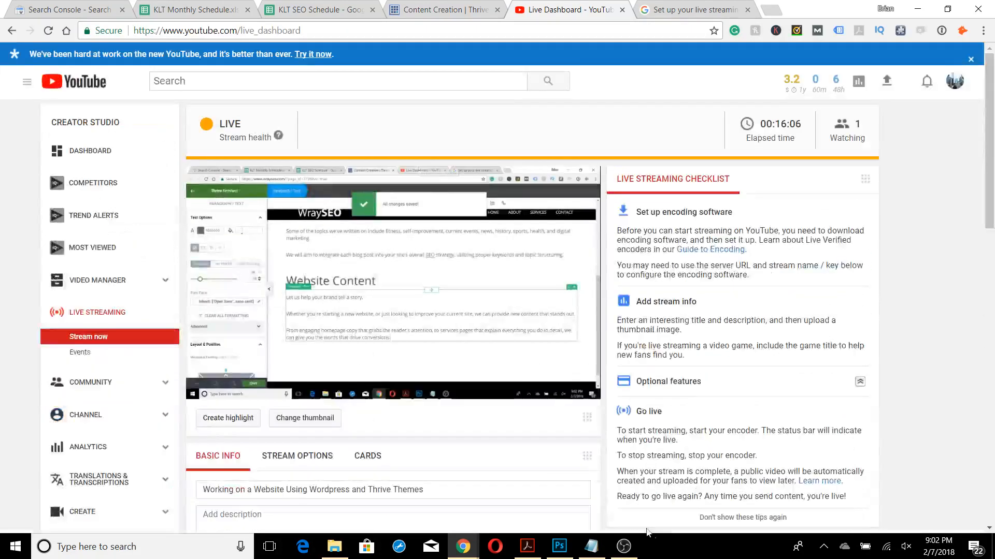